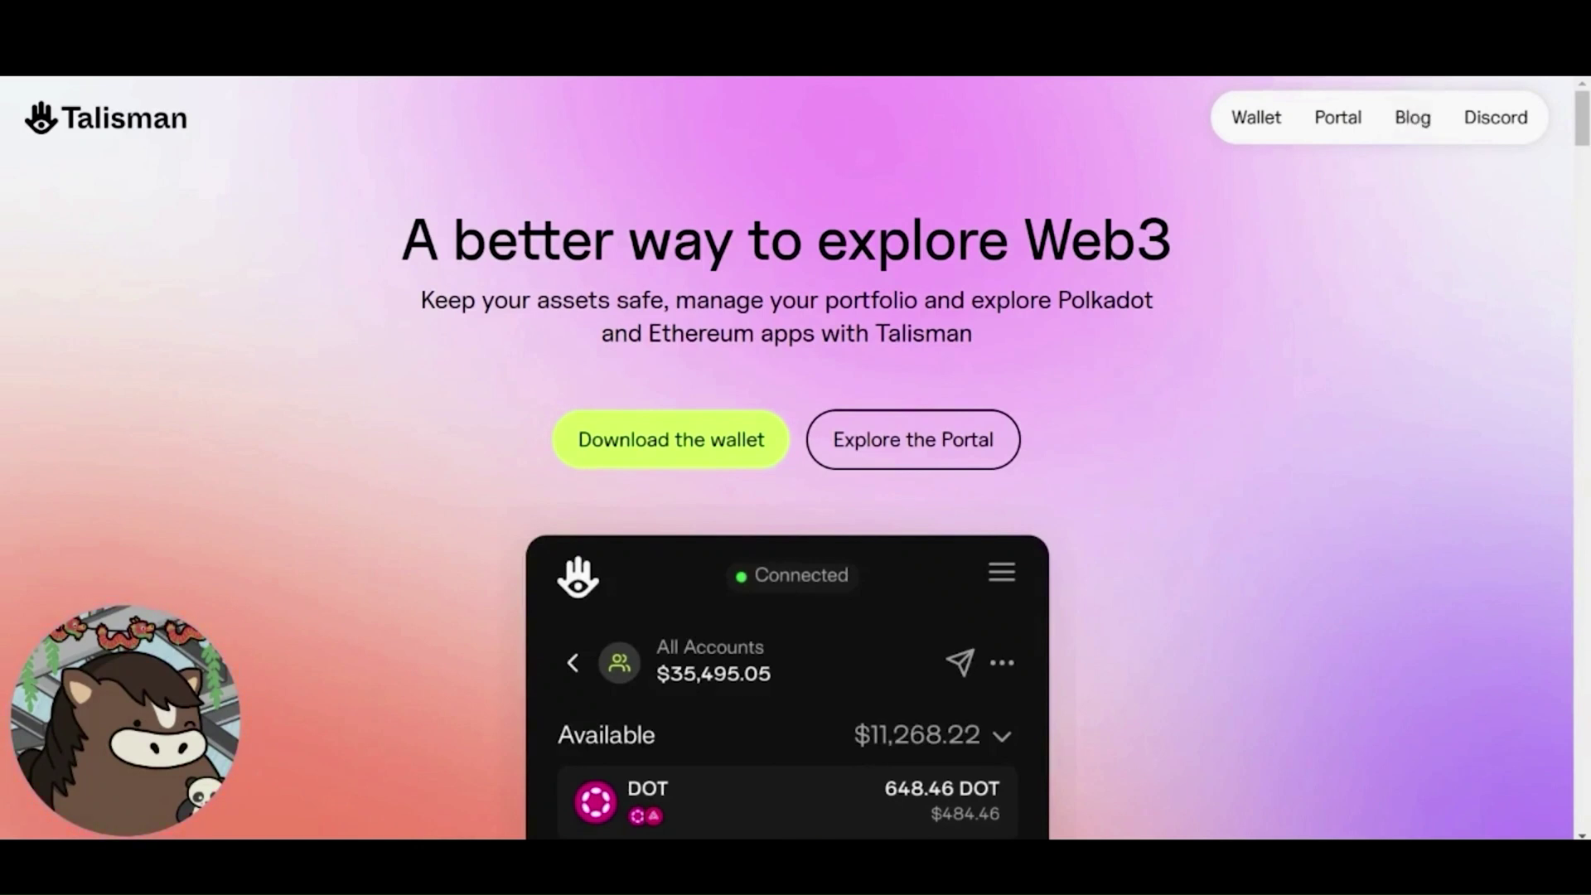
Open Talisman, browse the combined token balances of all accounts, then close it
left_click(1401, 76)
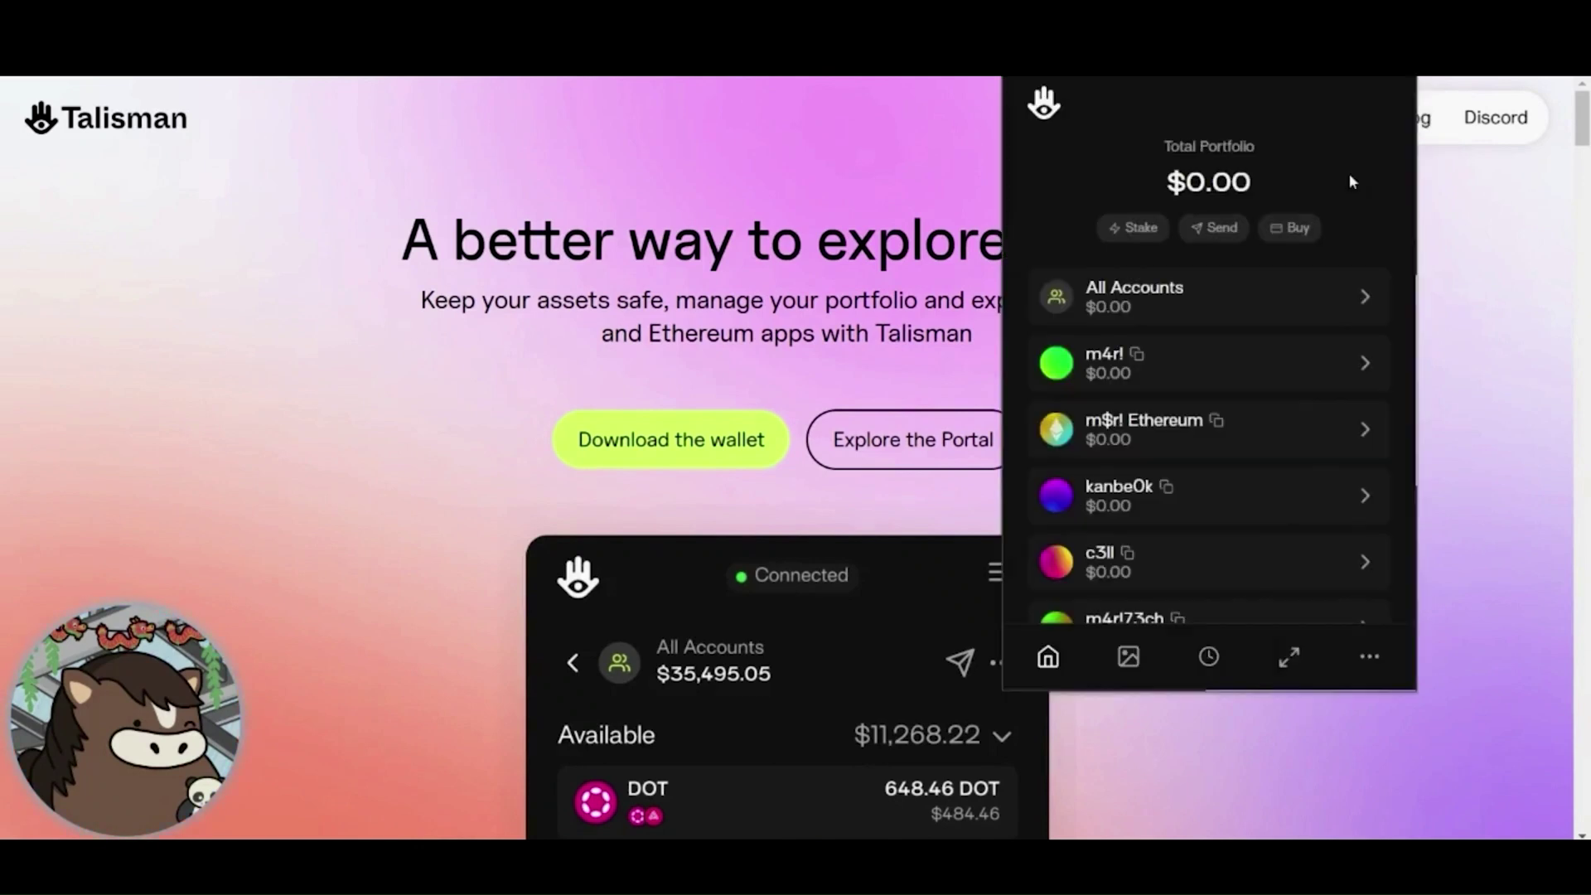
left_click(1312, 307)
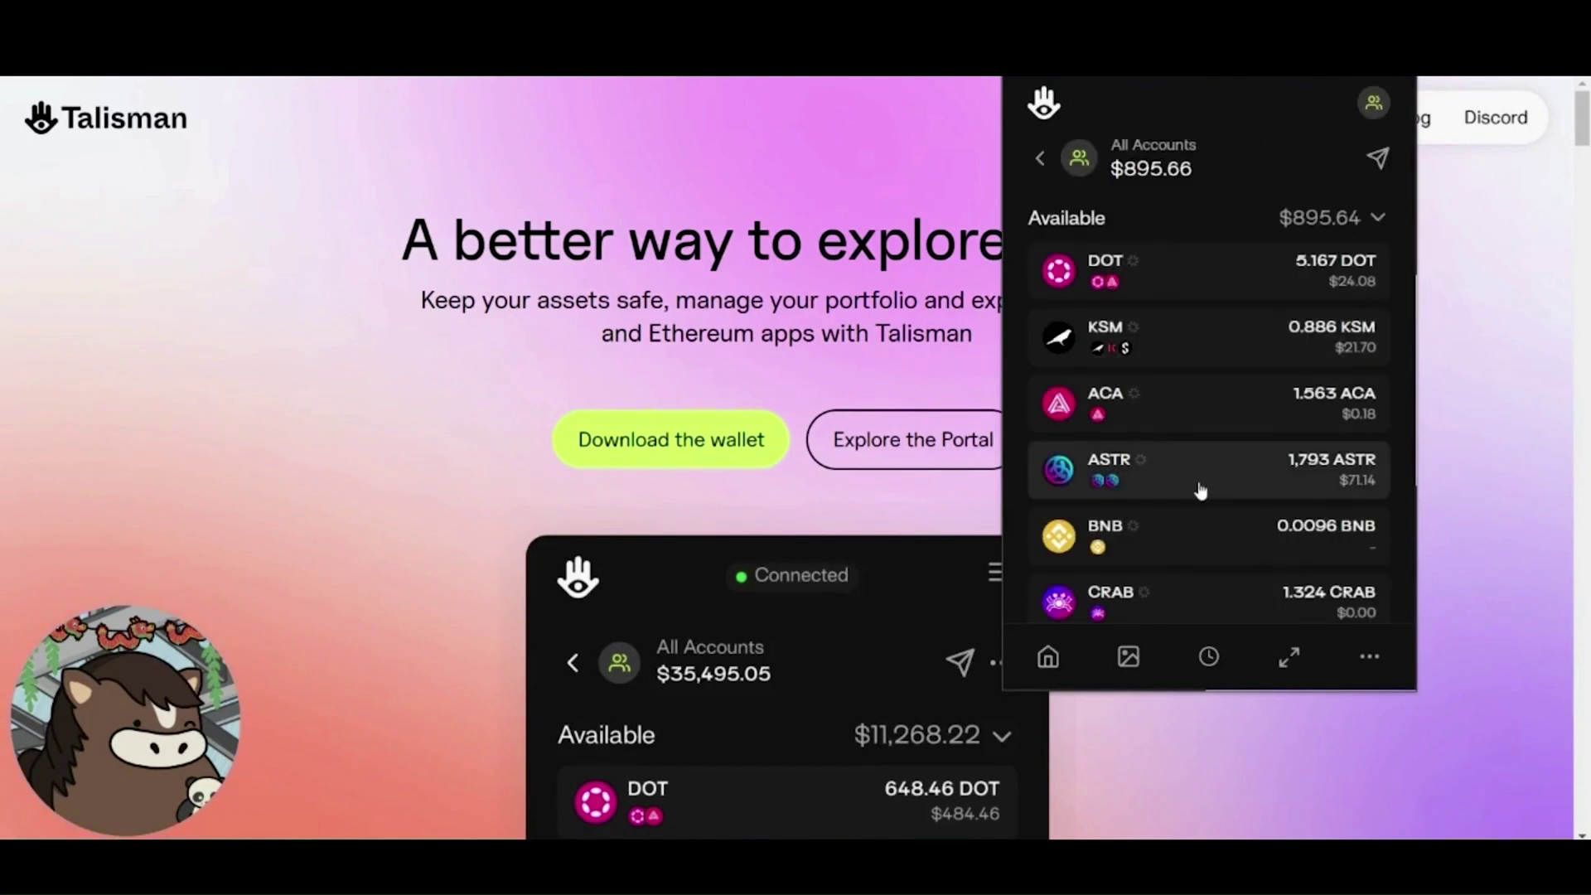
scroll(1239, 505, "down", 10)
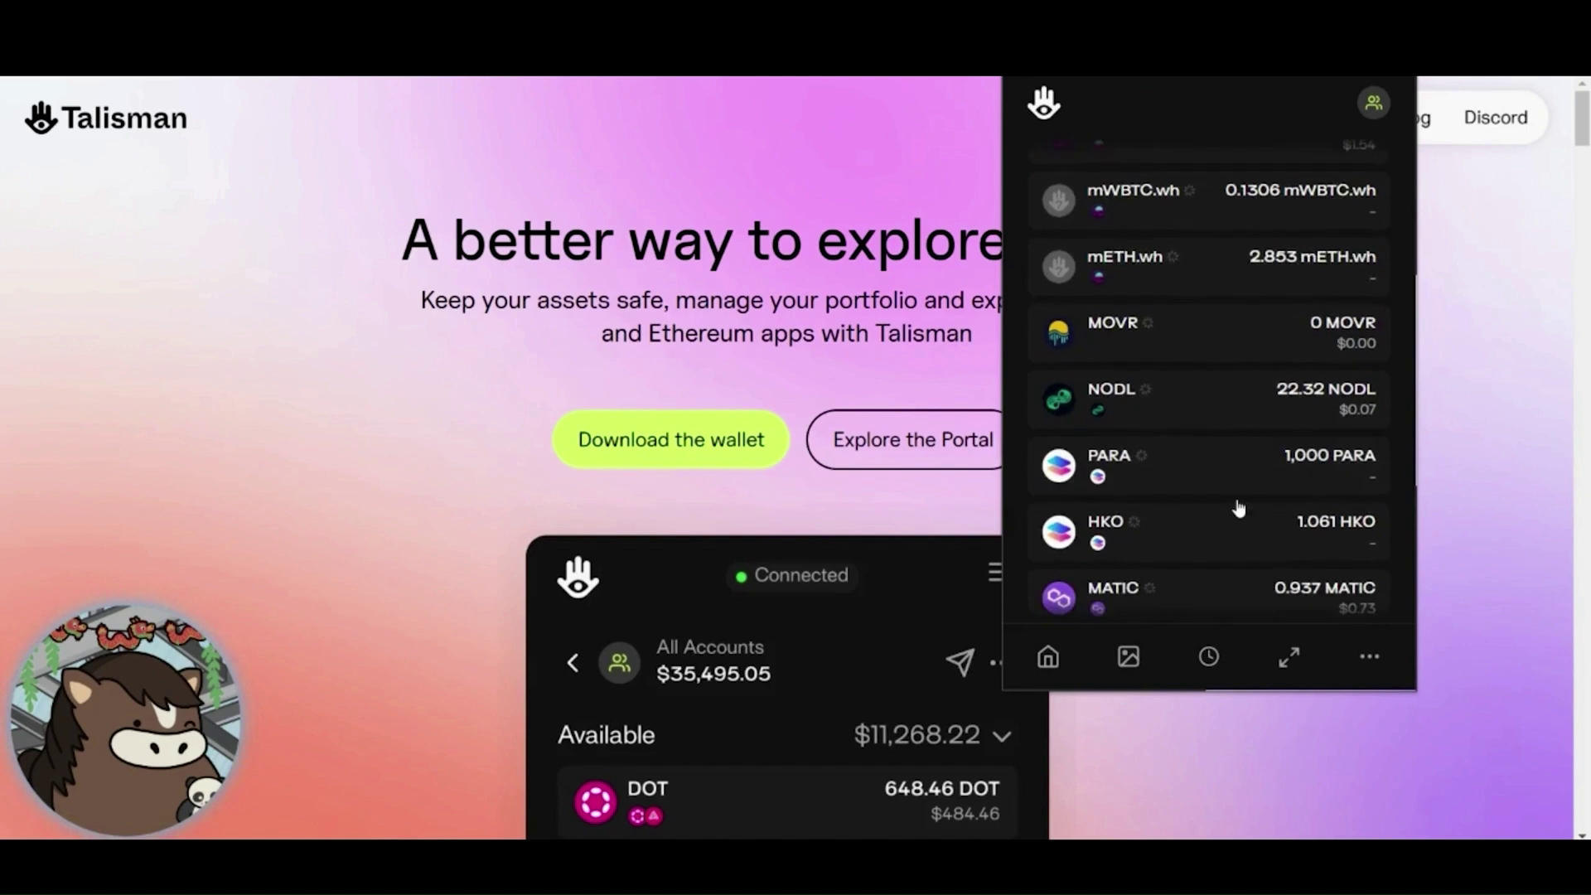
scroll(1238, 507, "down", 2)
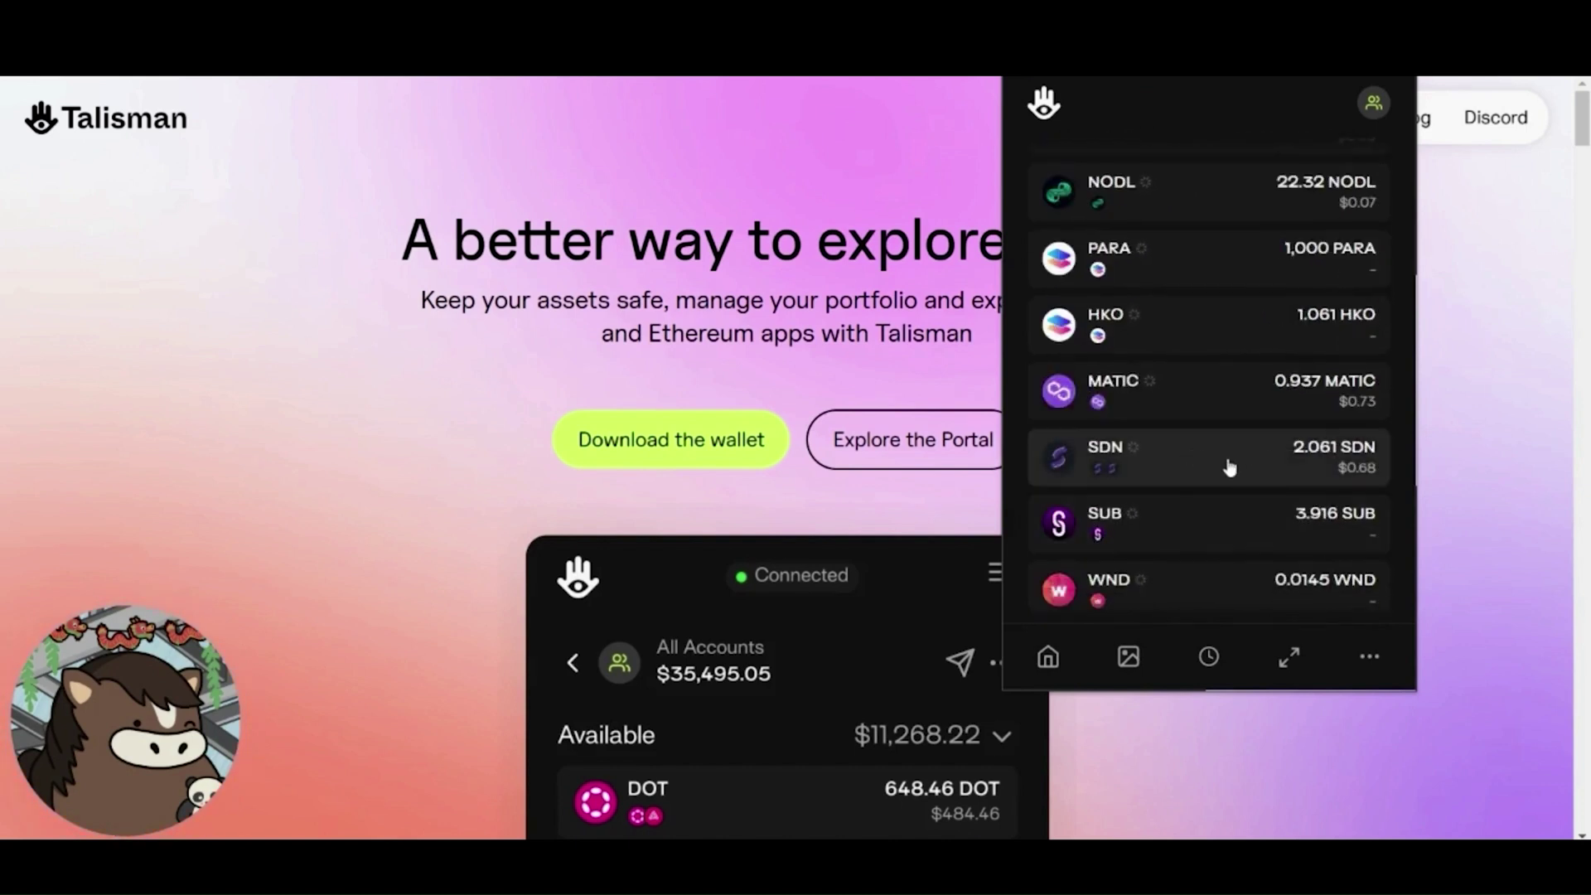
scroll(1230, 467, "down", 4)
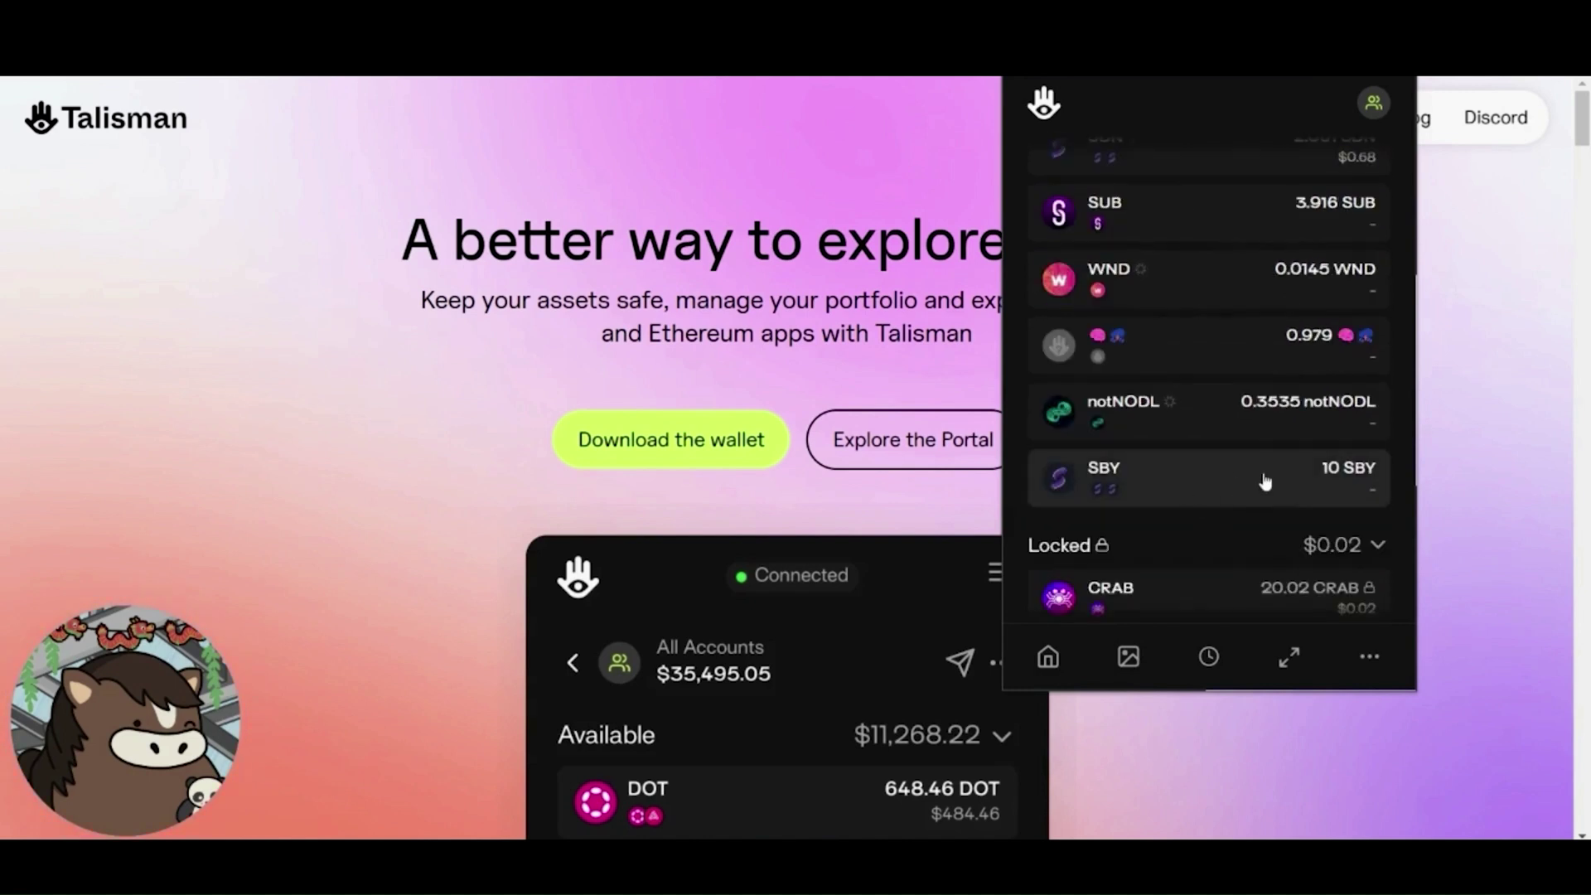
left_click(1459, 351)
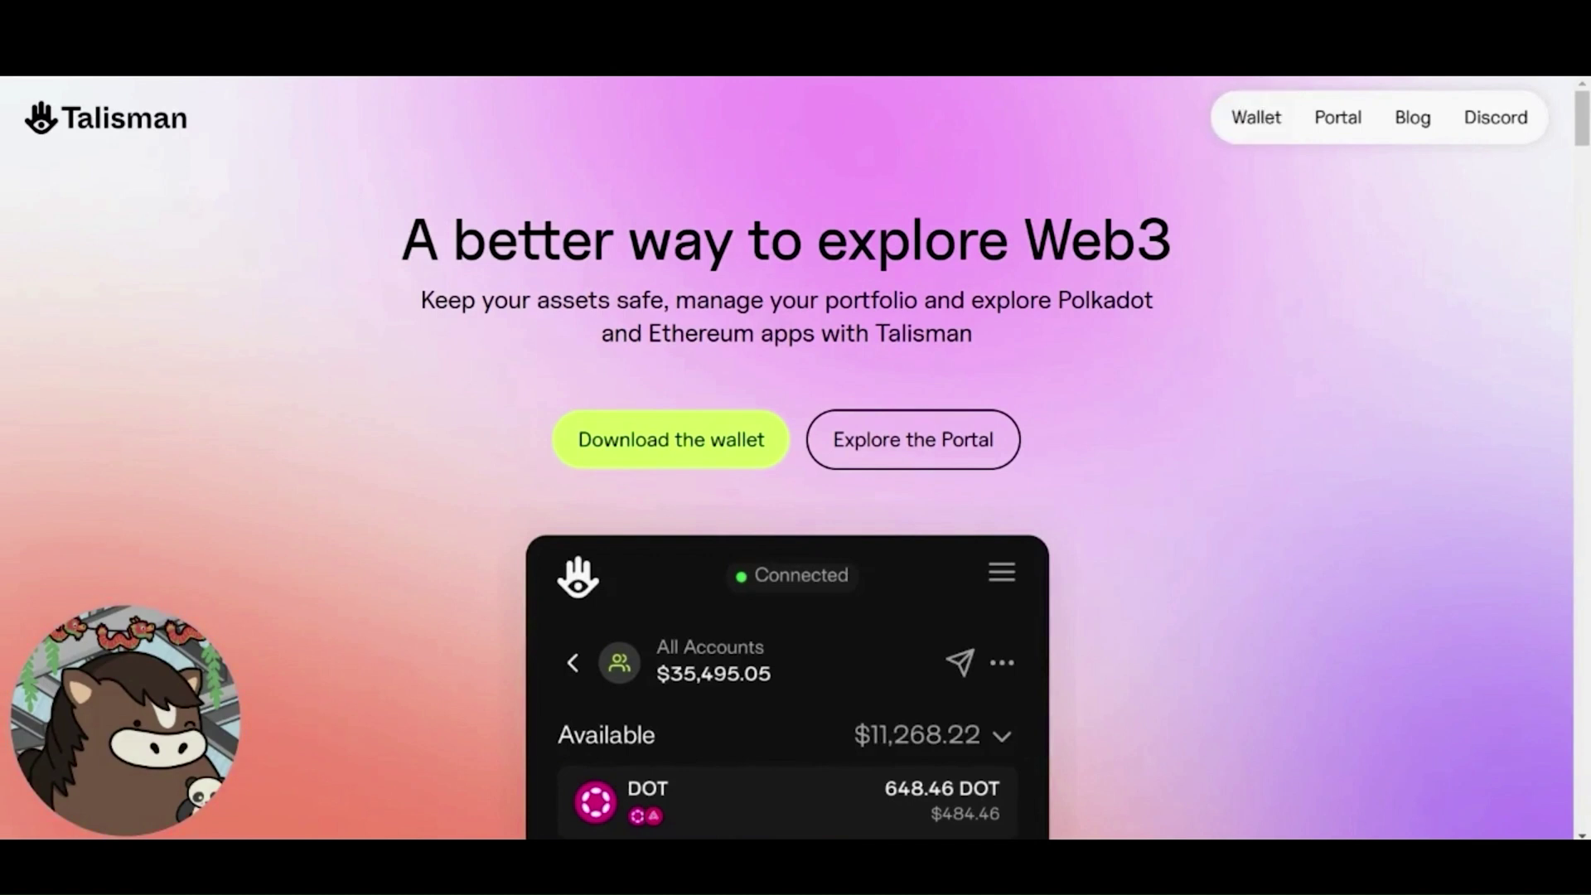
Reopen Talisman with Alt+Shift+T, view the $777 Ethereum account's tokens, then reopen the wallet
key("alt+shift+t")
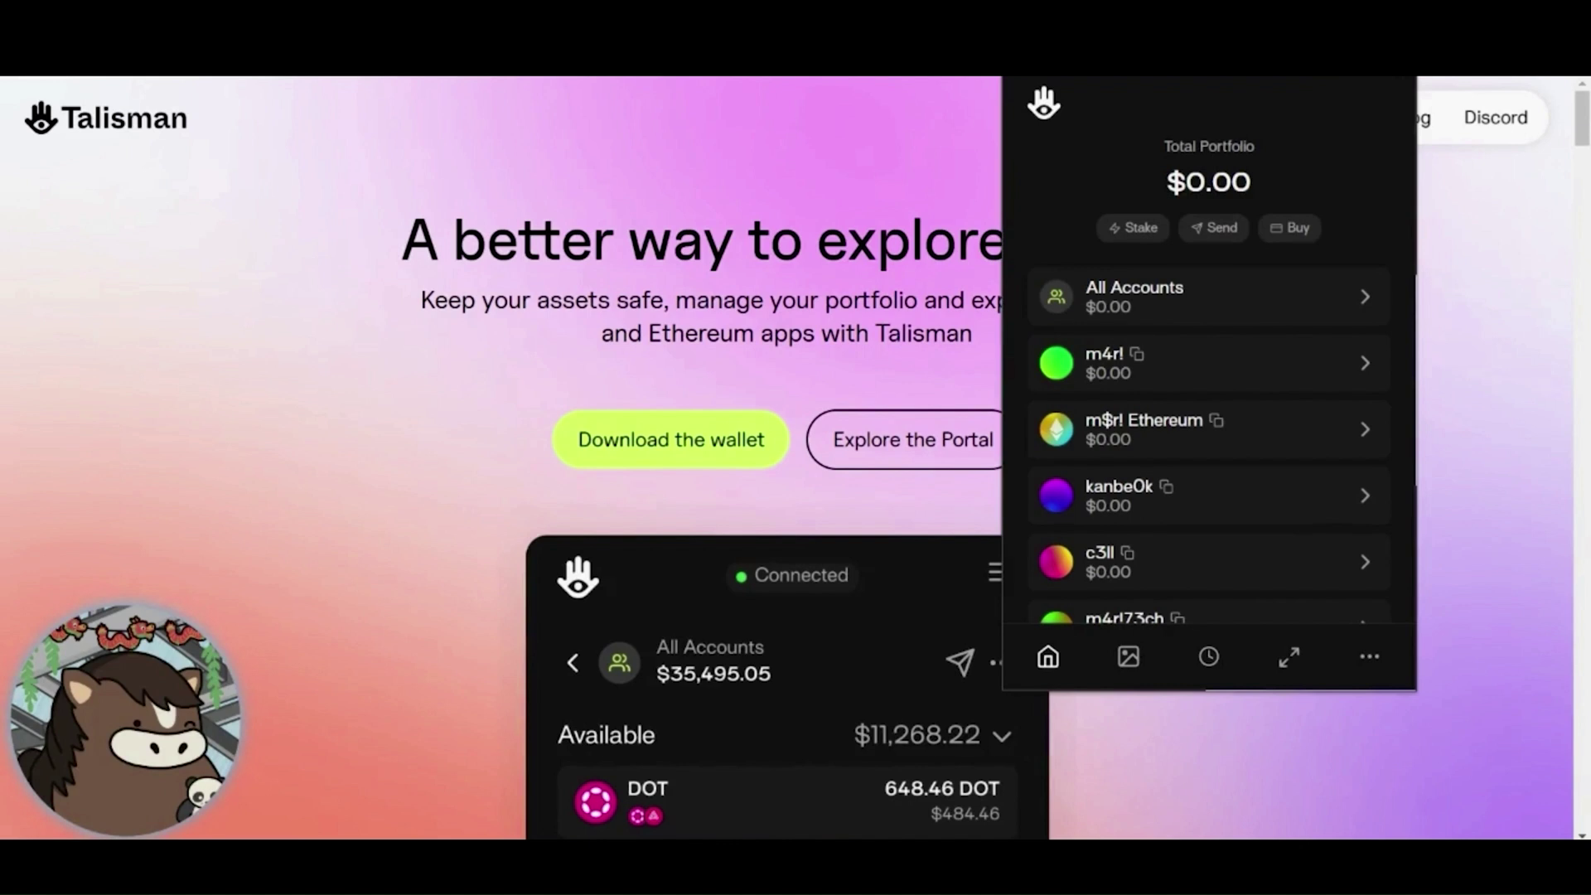
scroll(1272, 400, "down", 1)
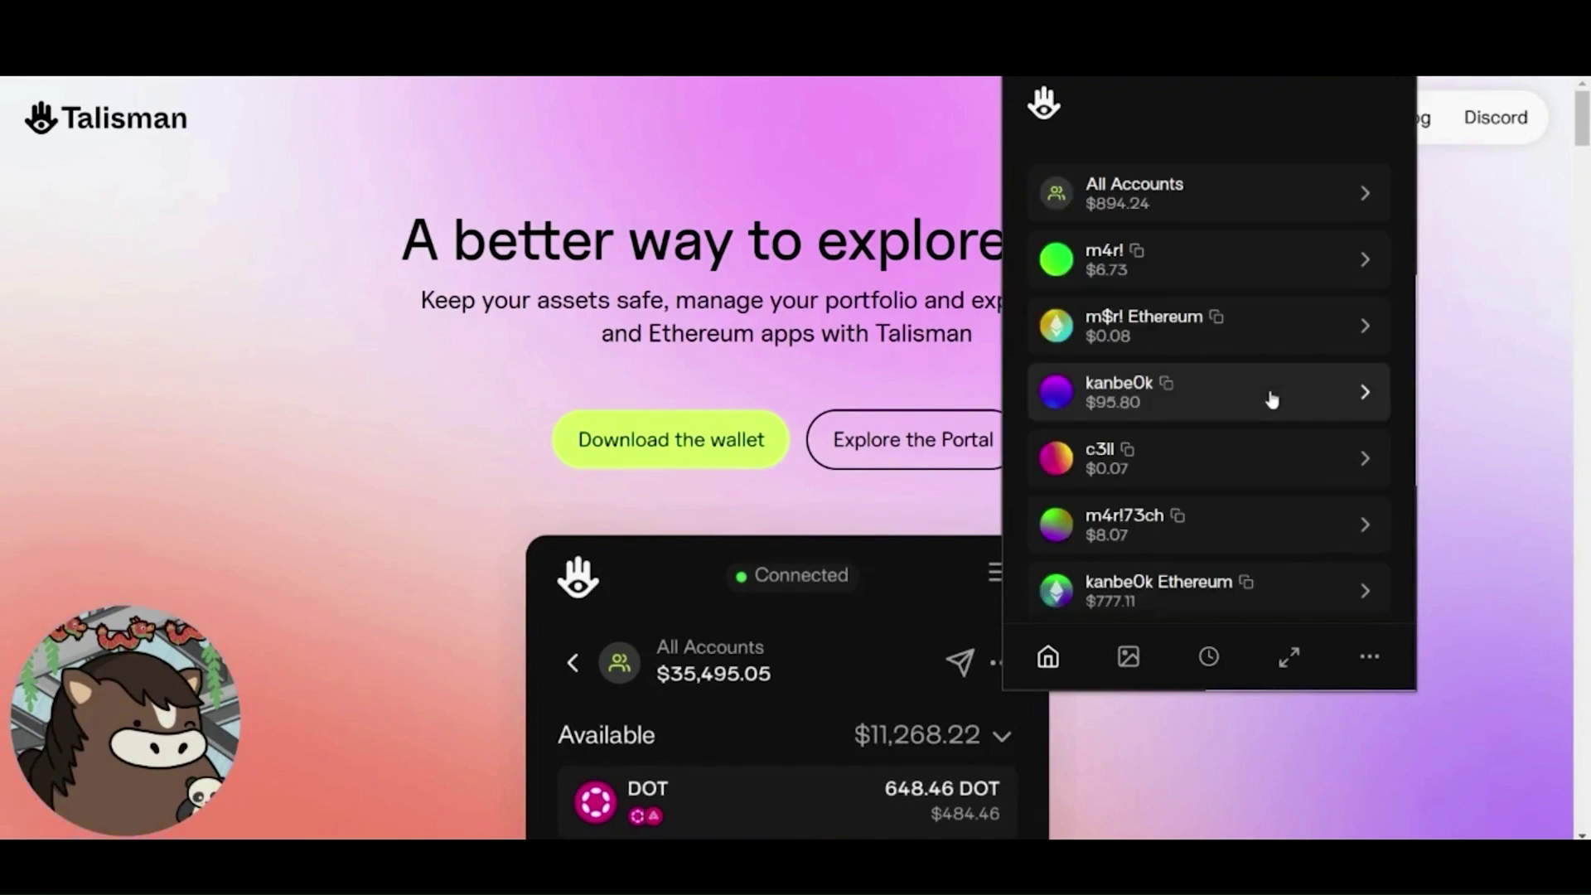
left_click(1290, 590)
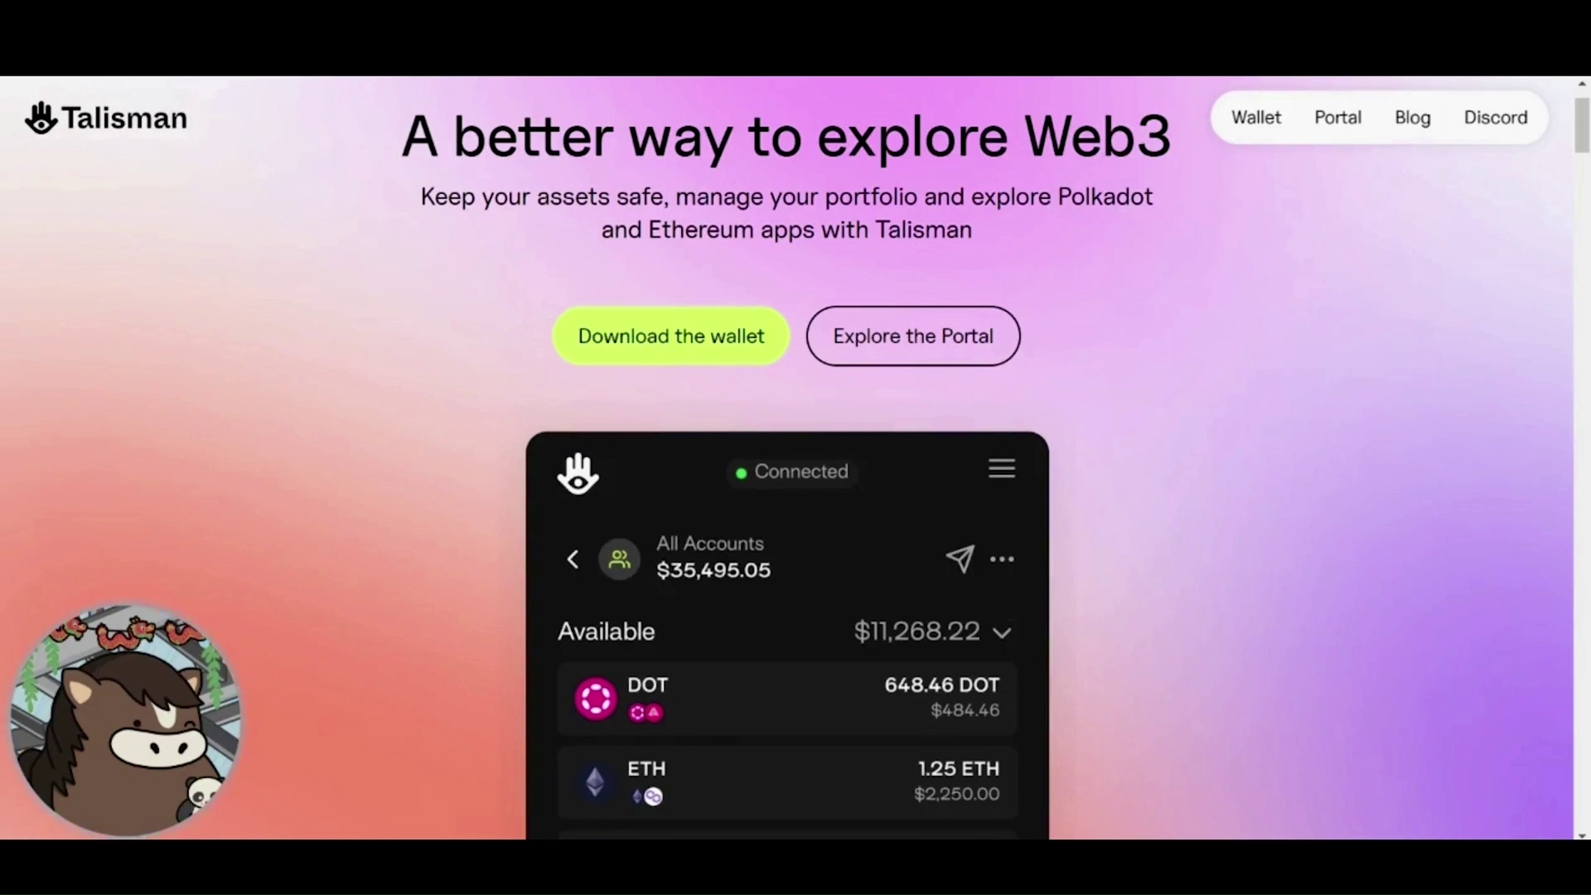
key("alt+shift+t")
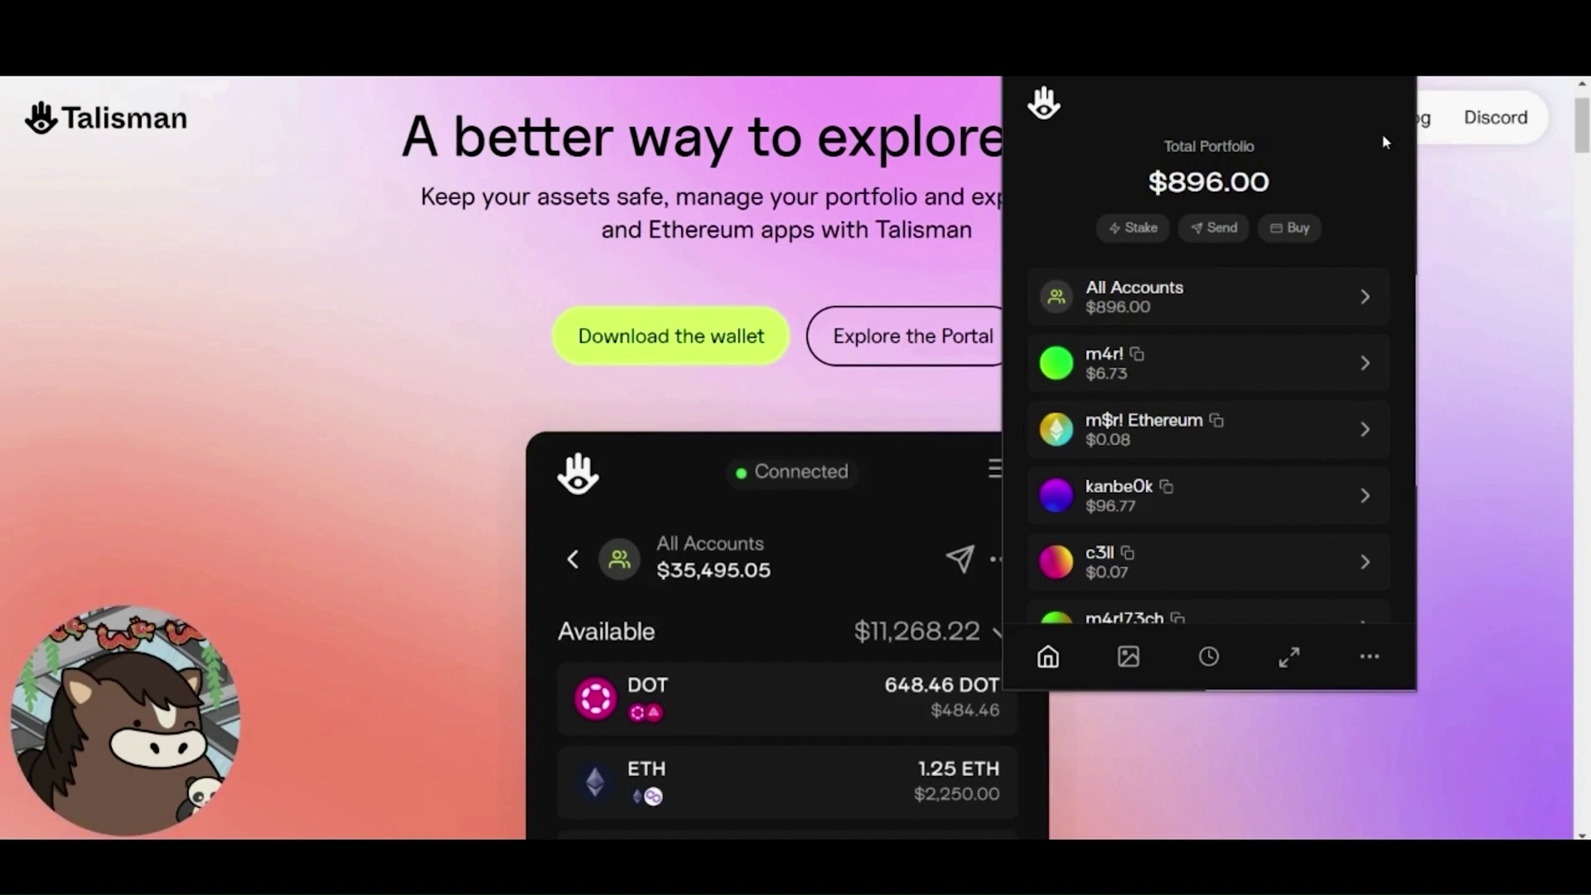
From All Accounts, open the ASTR details and start sending ASTR on Astar EVM
left_click(1337, 301)
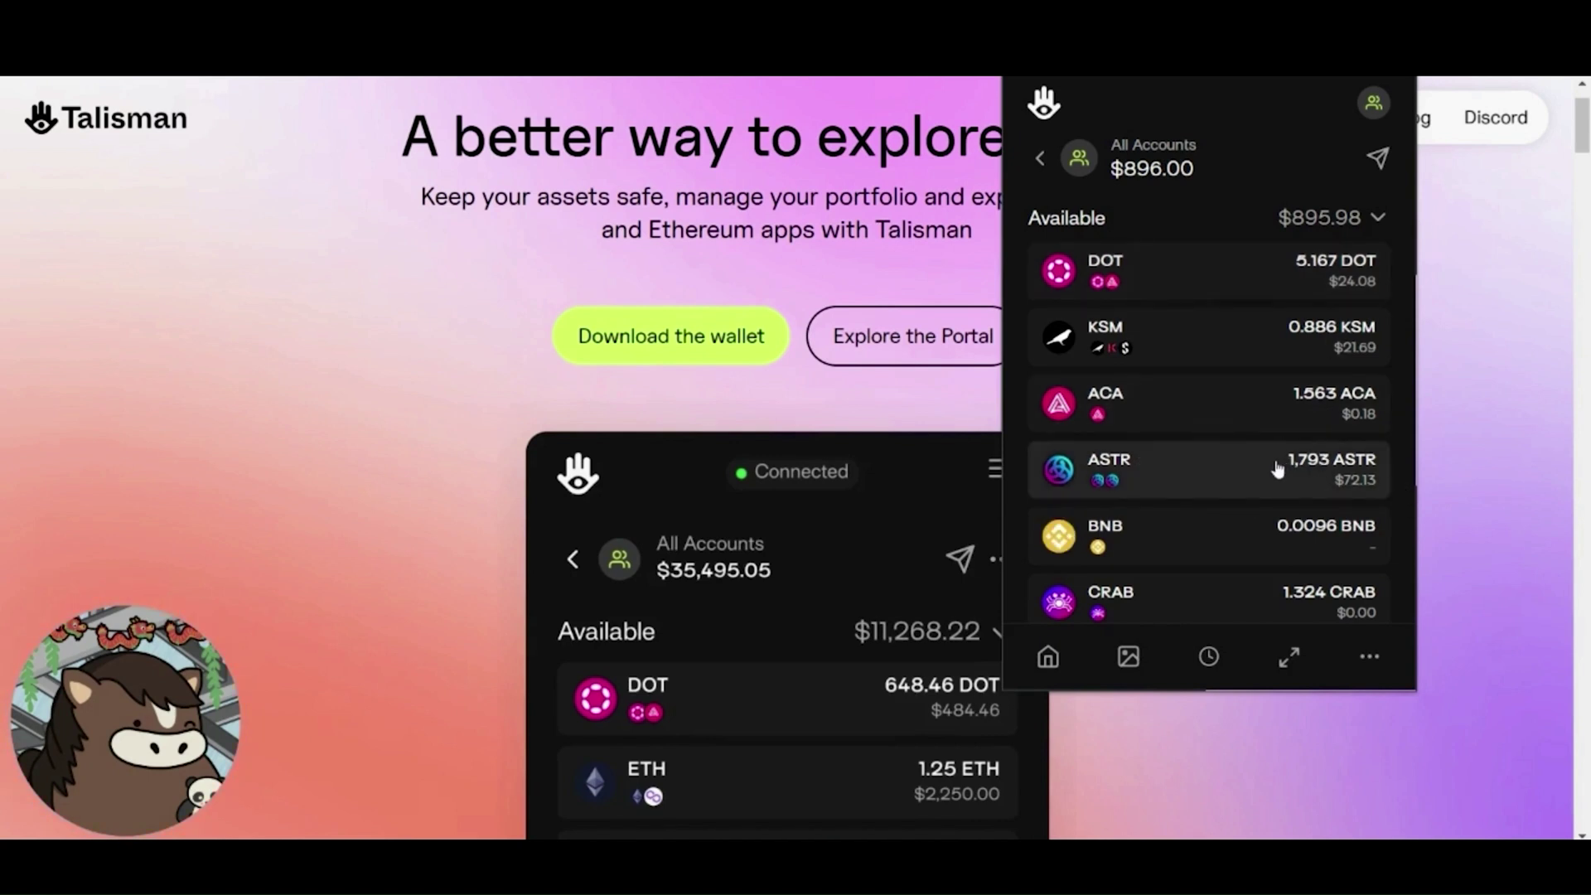
mouse_move(1106, 485)
left_click(1173, 464)
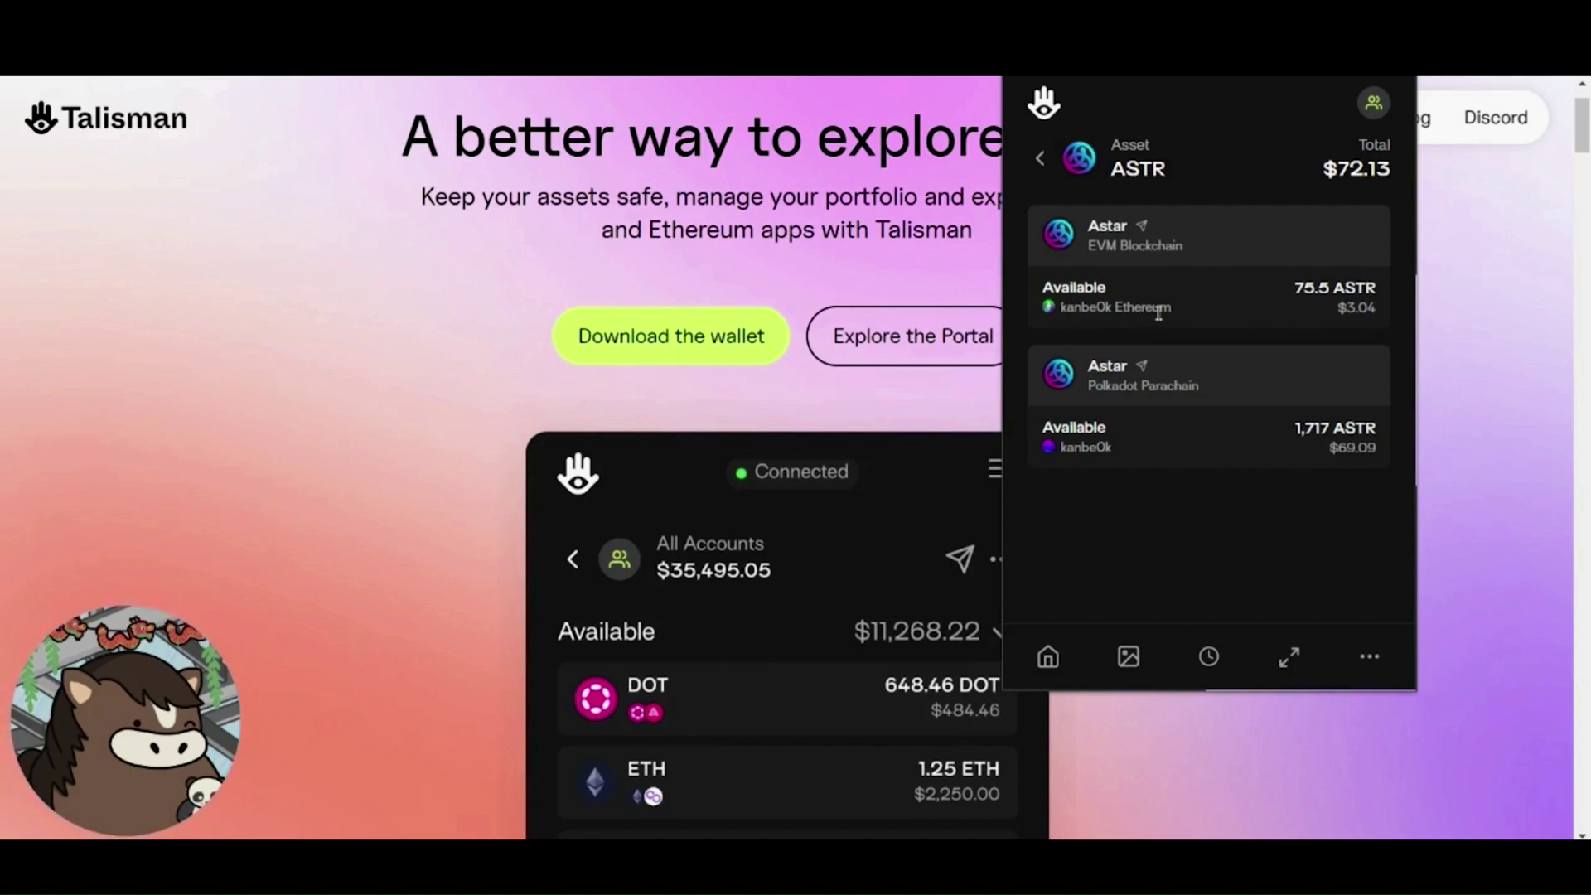
mouse_move(1314, 435)
left_click(1141, 230)
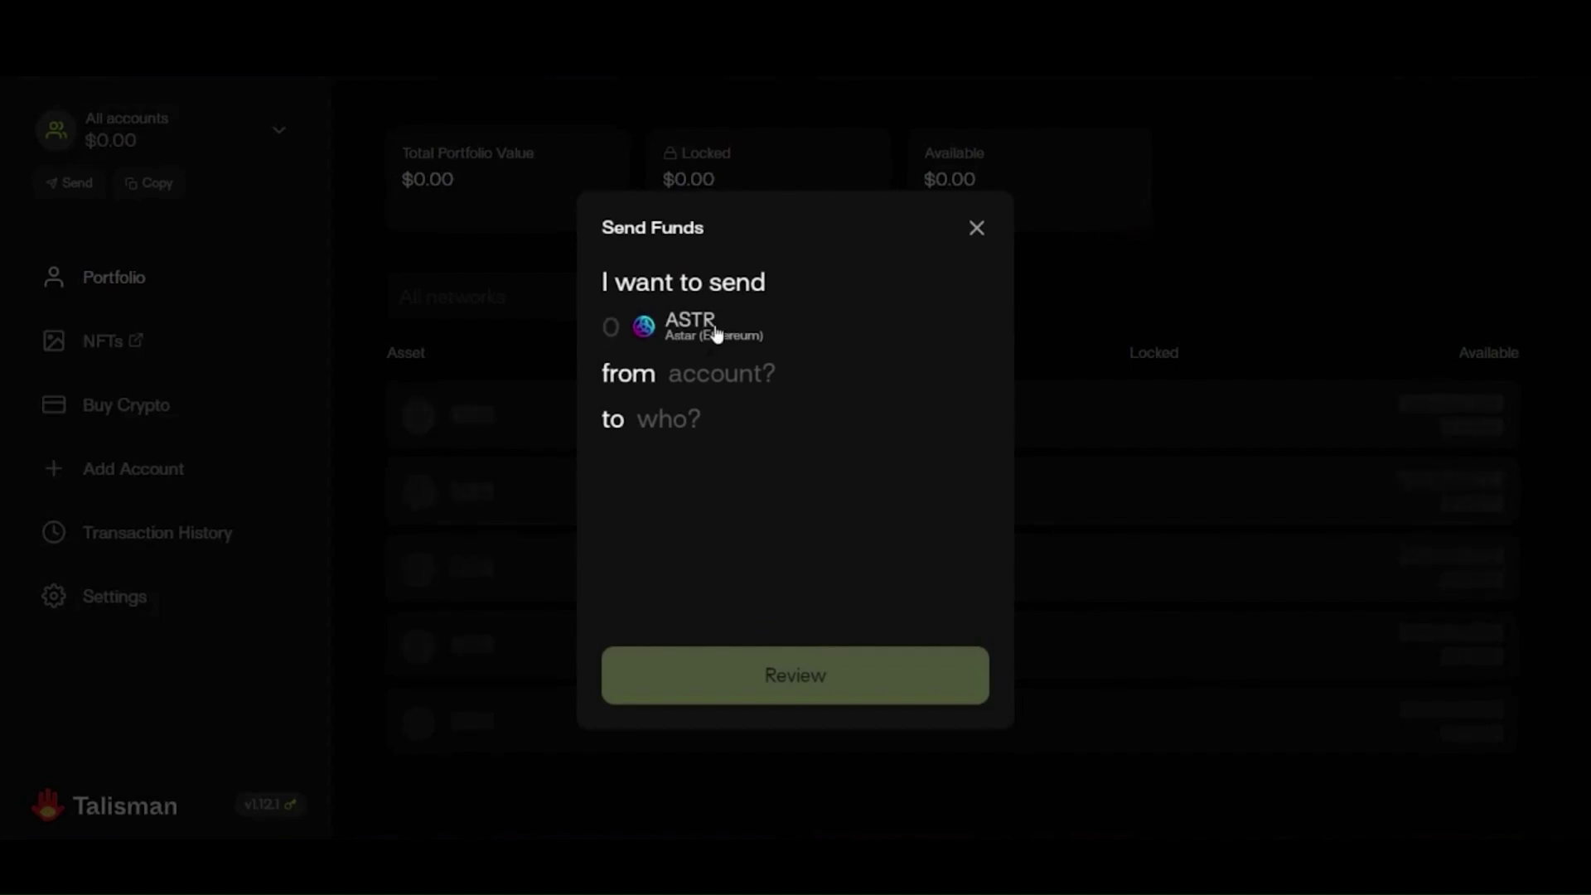
Enter 5 ASTR, sent from the 75.5-ASTR Ethereum account to the other Ethereum account
type("5")
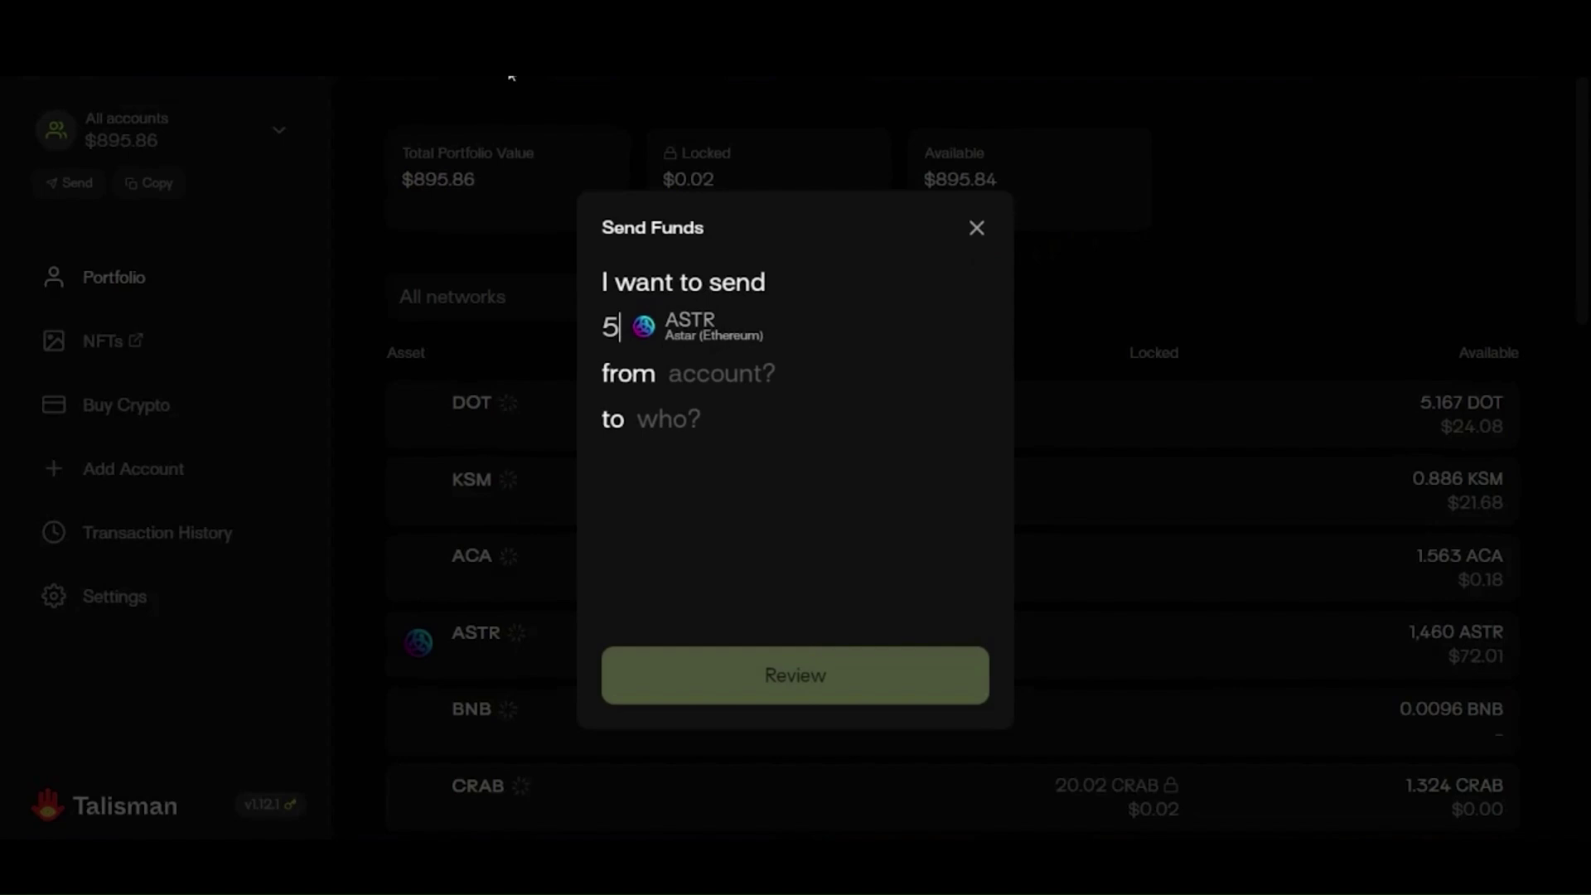
left_click(761, 372)
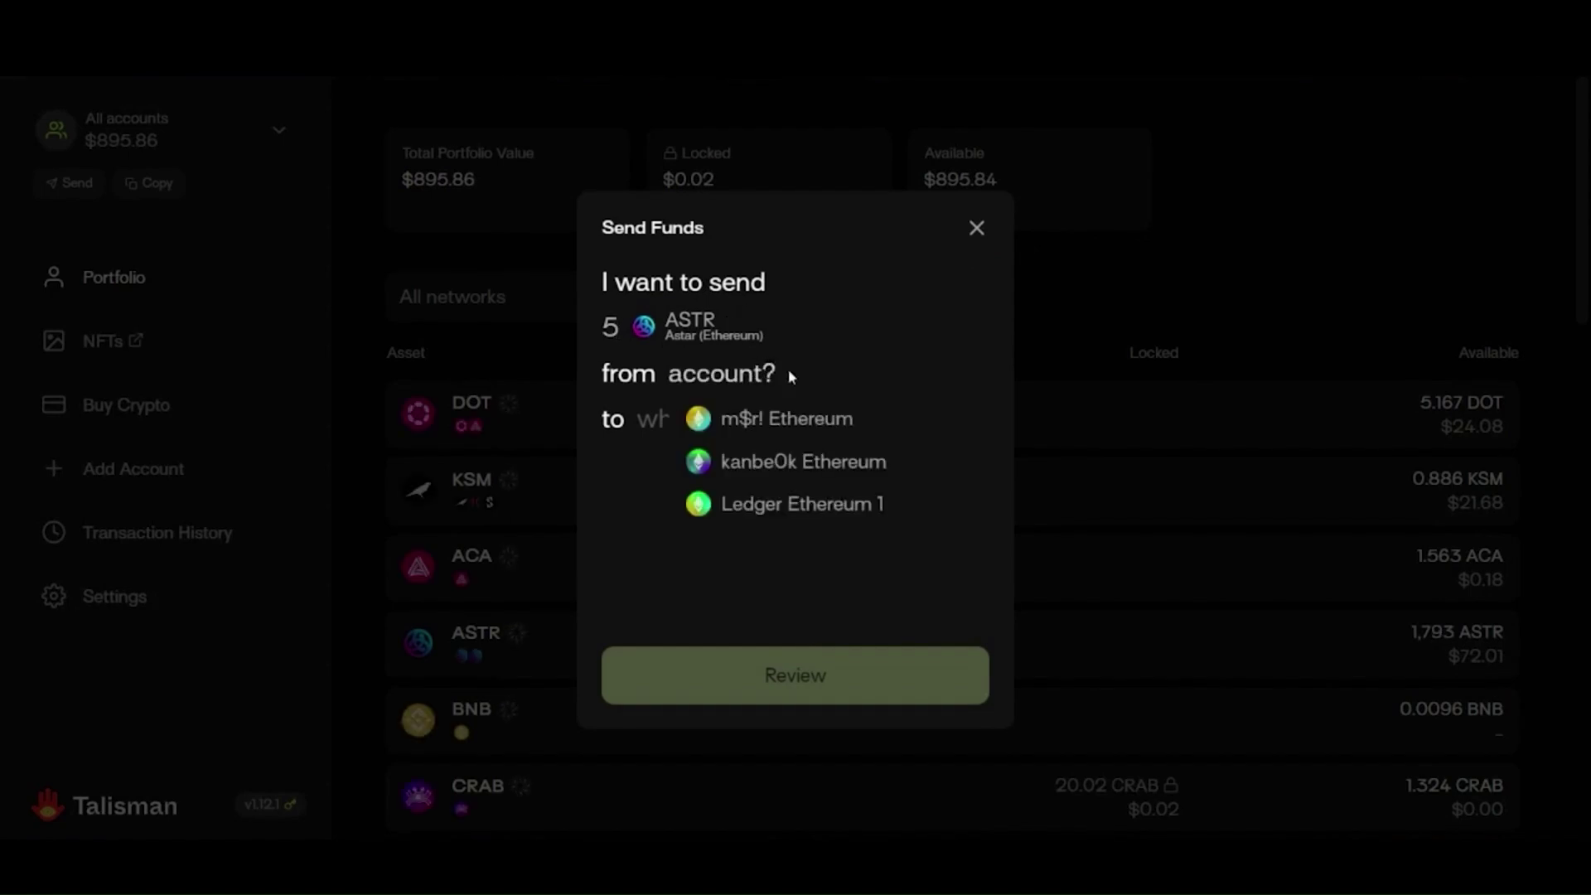
left_click(912, 467)
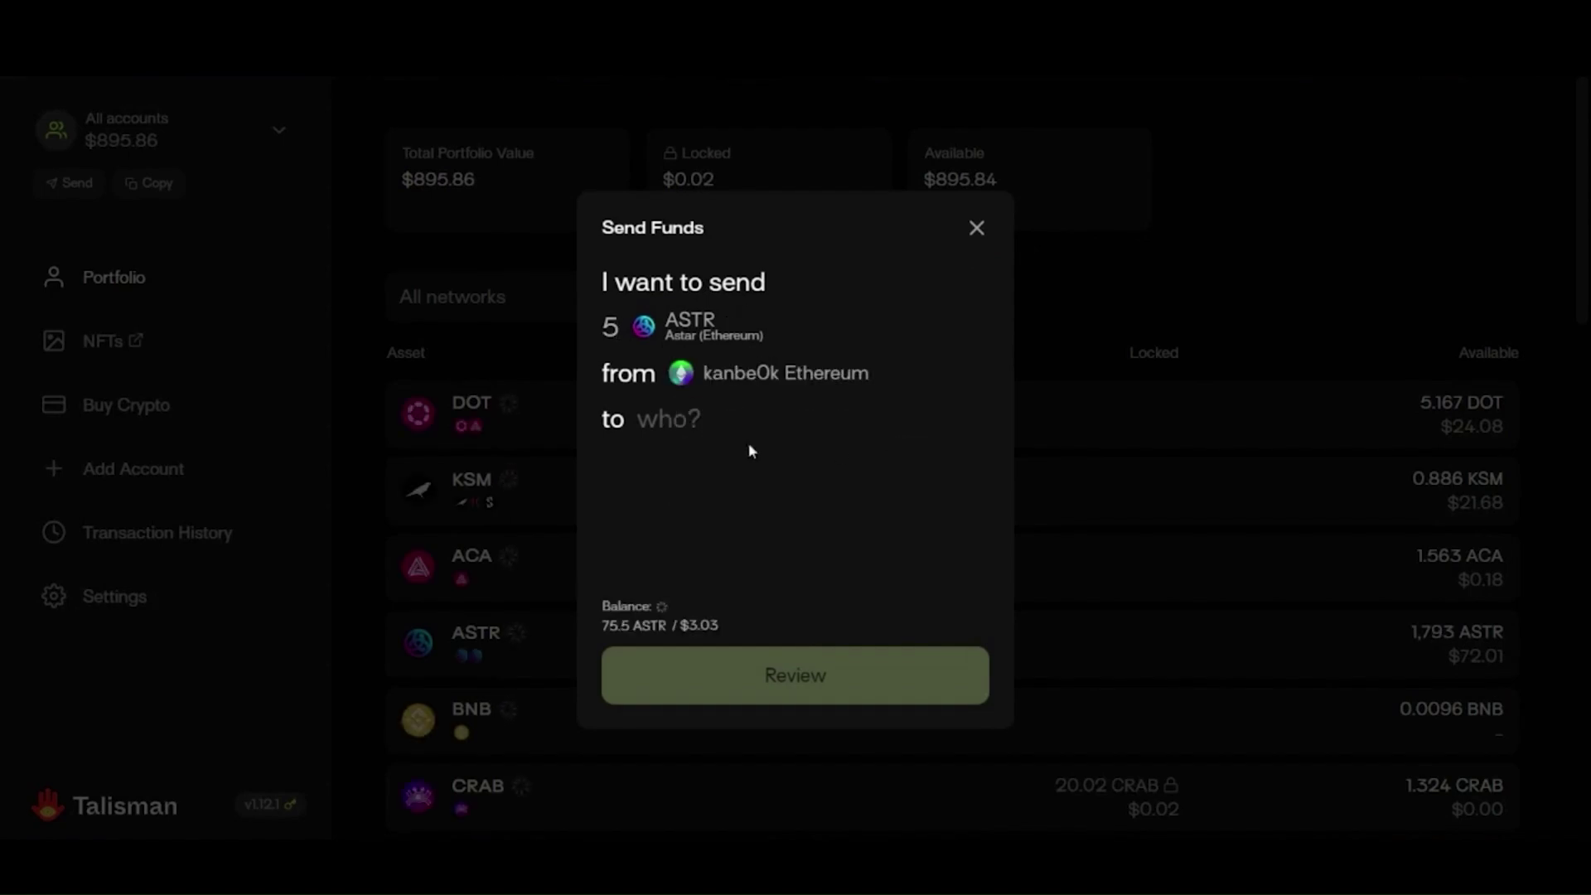
left_click(663, 421)
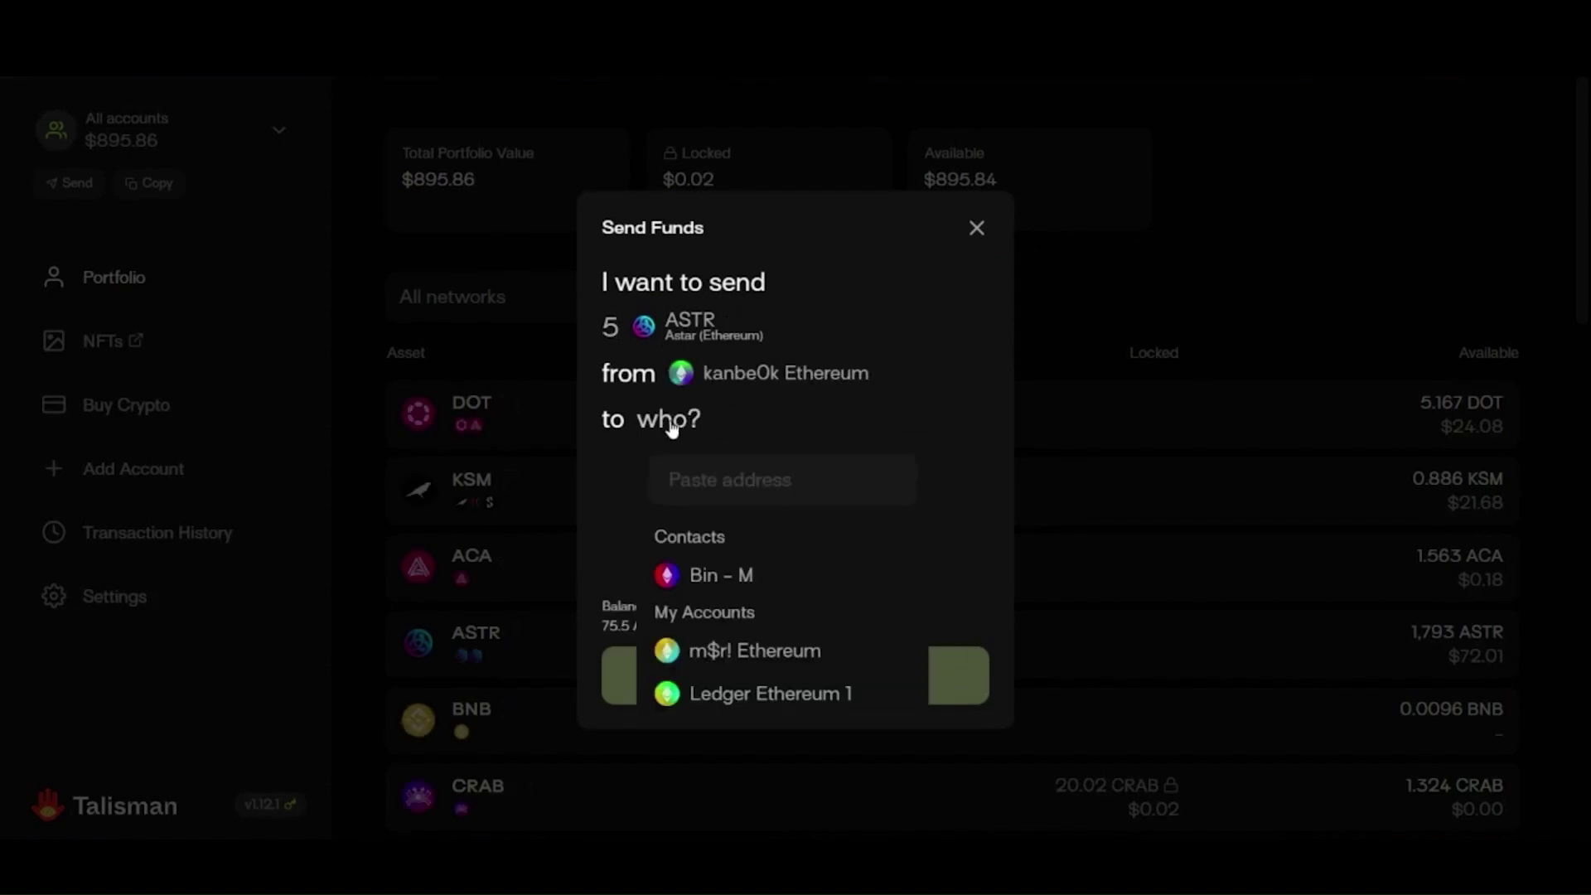
left_click(867, 653)
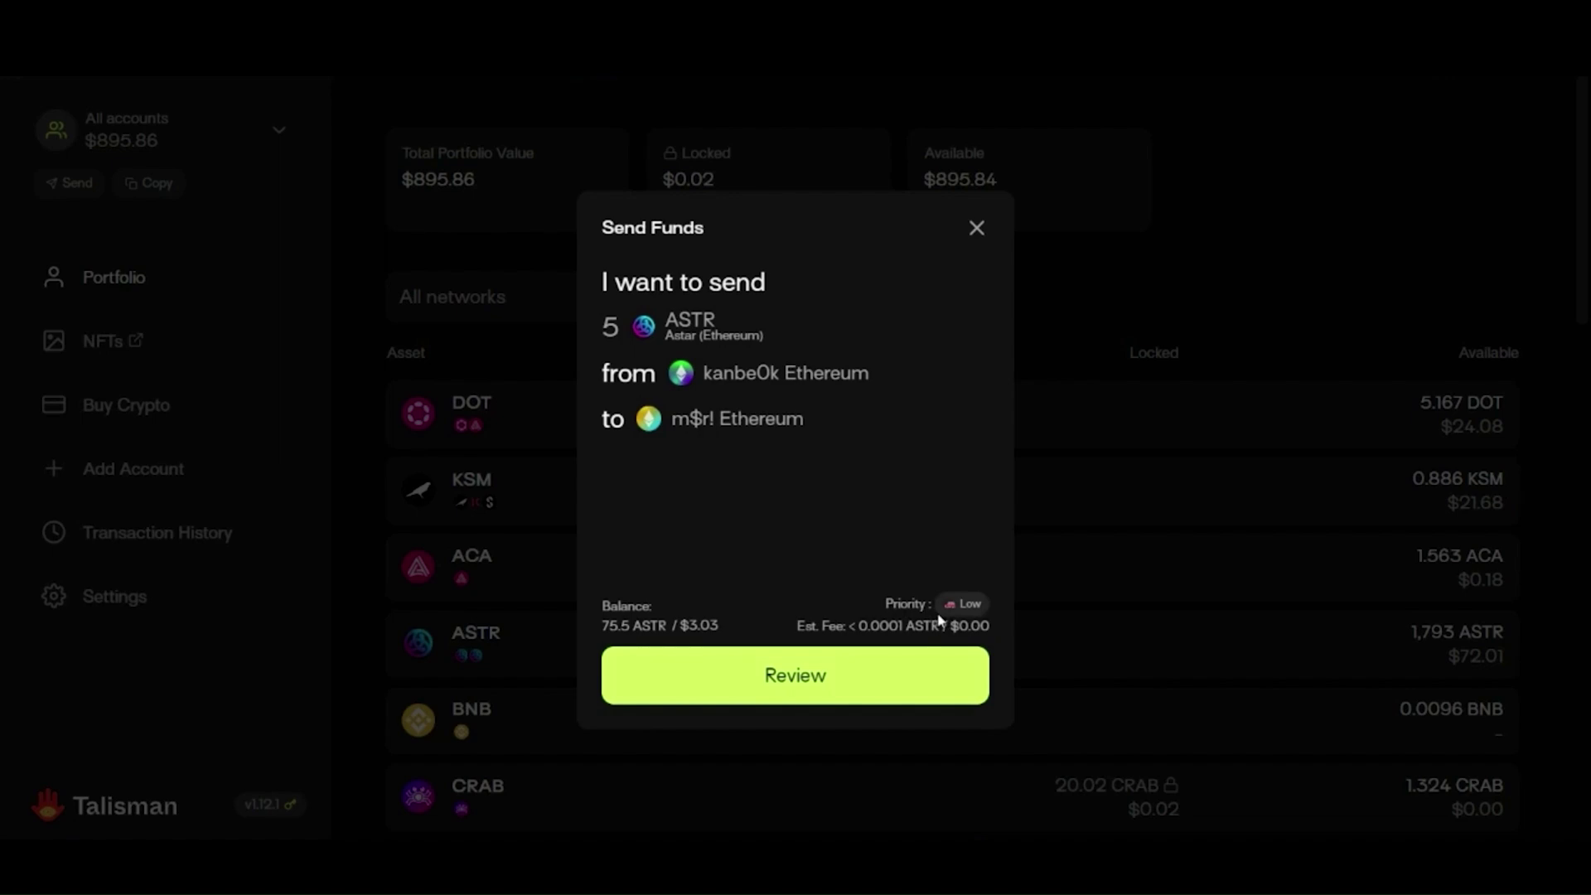
left_click(959, 612)
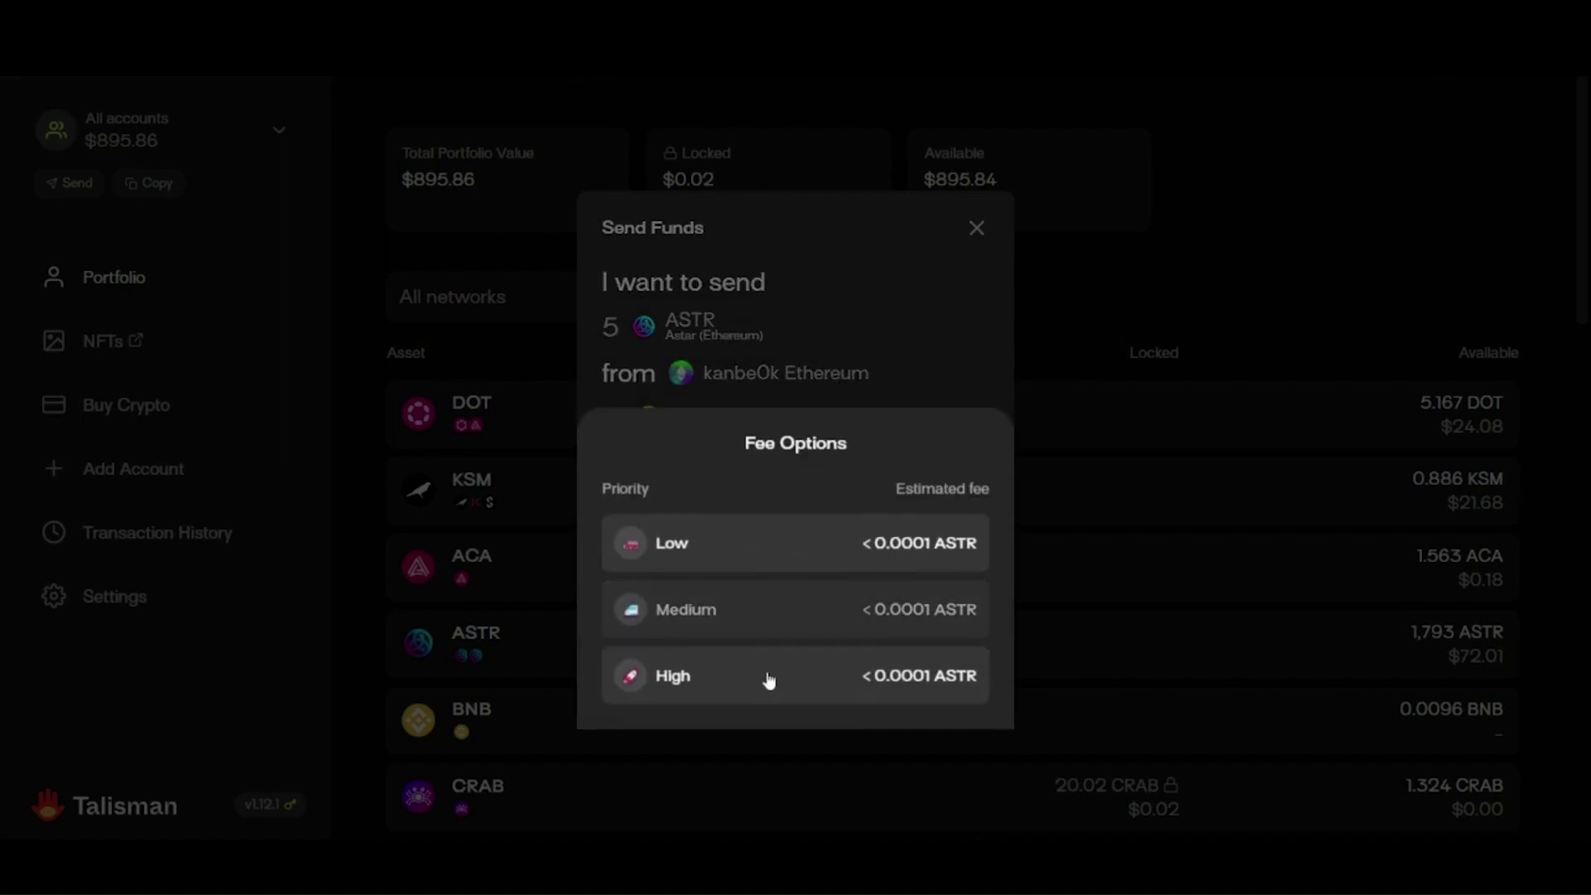
Keep Low fee priority and review the 5 ASTR transfer
left_click(925, 371)
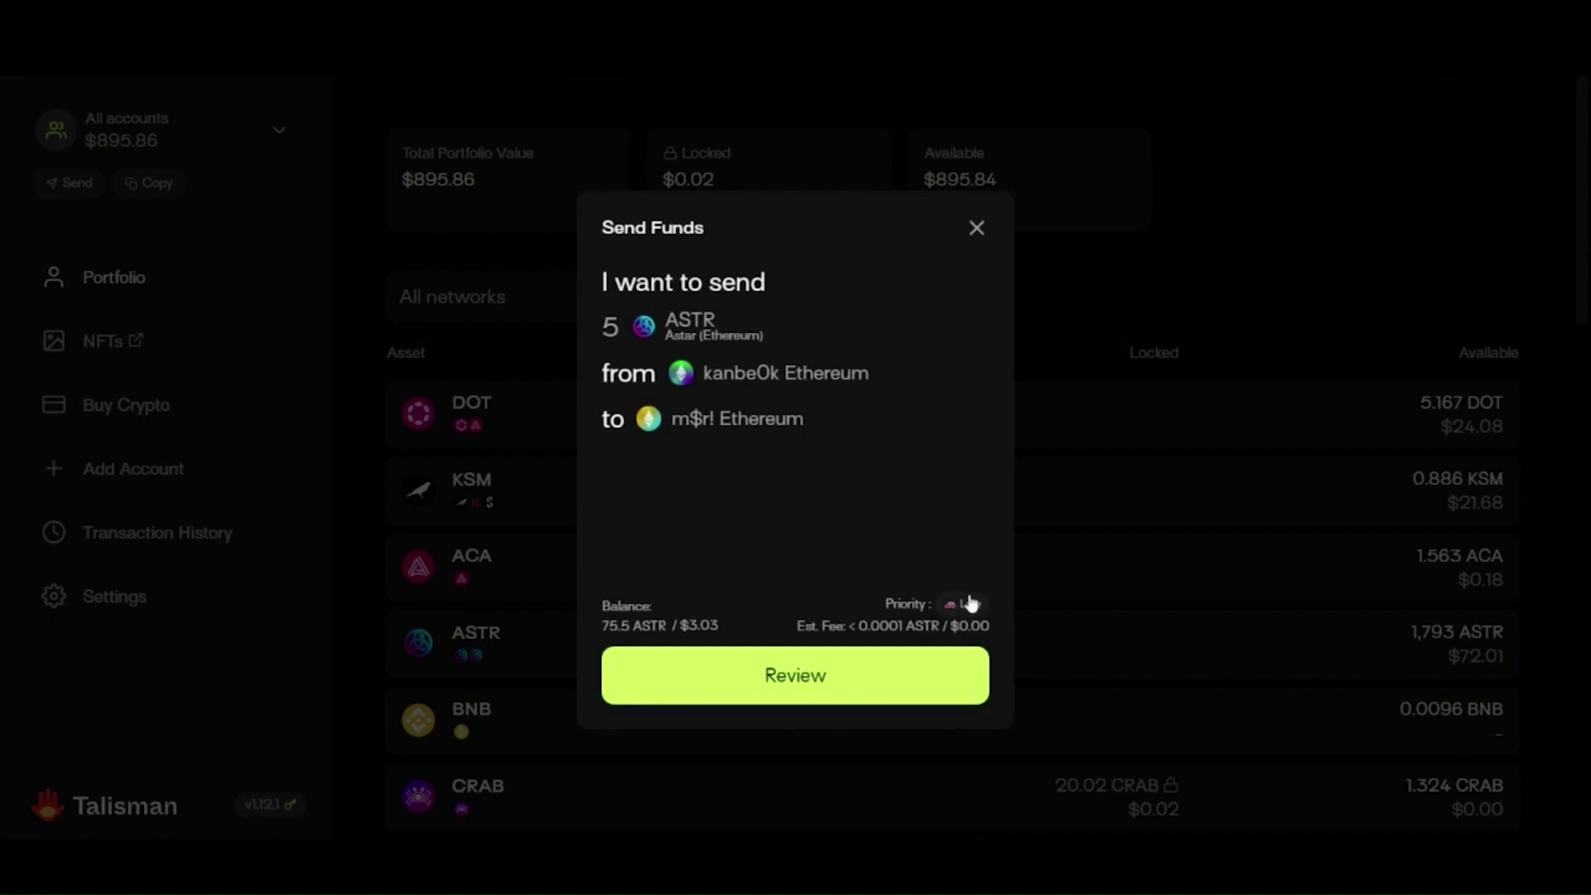
left_click(866, 701)
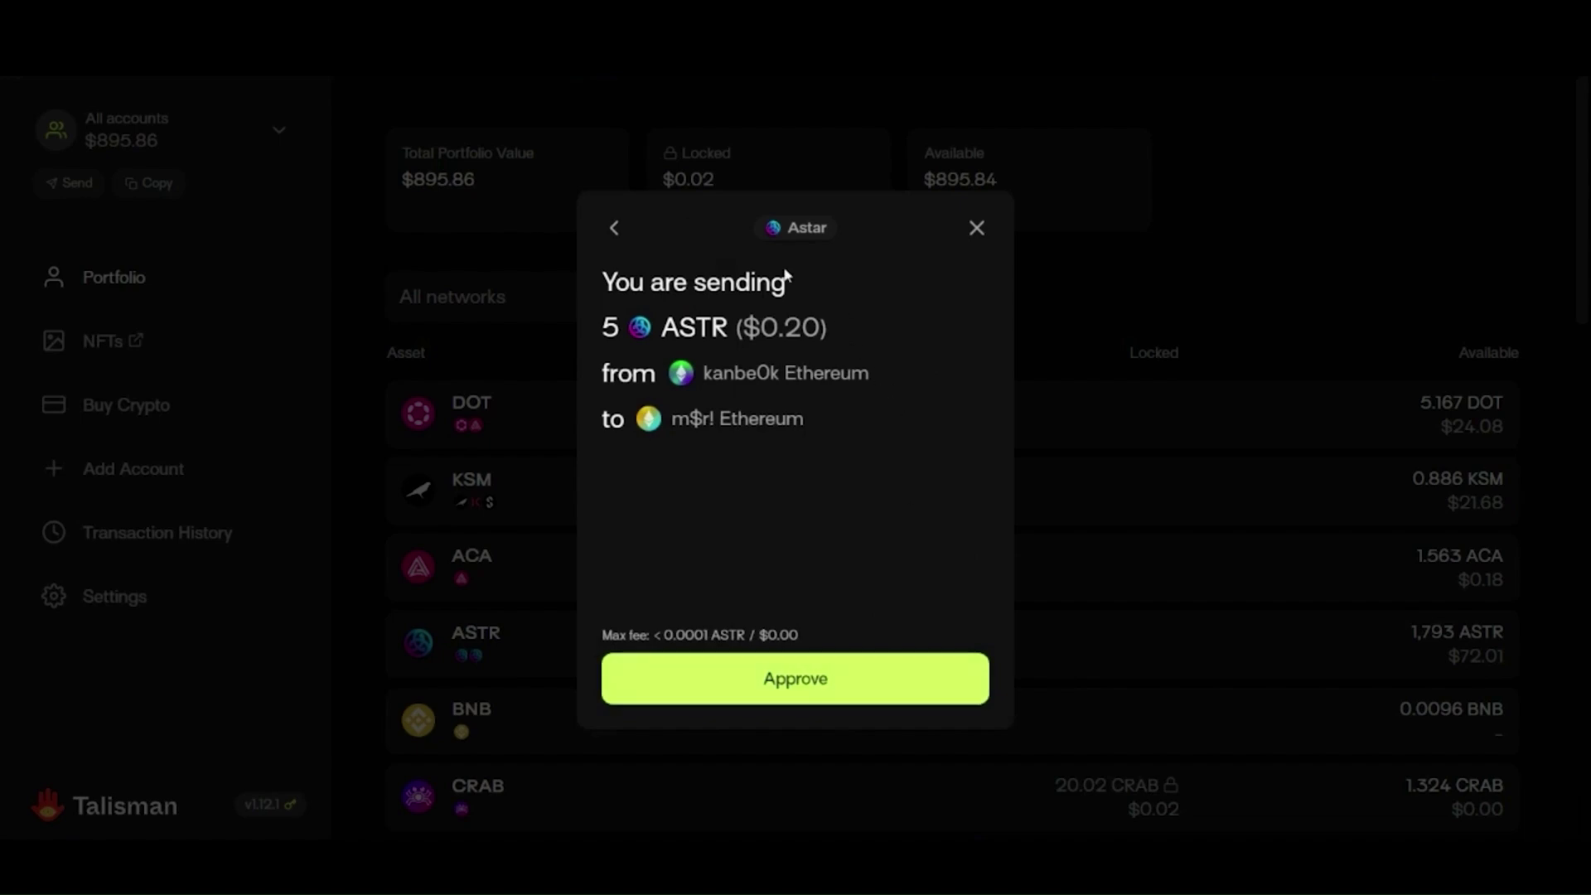
Approve the 5 ASTR transfer, dismiss the result, and open the ASTR asset page
left_click(909, 702)
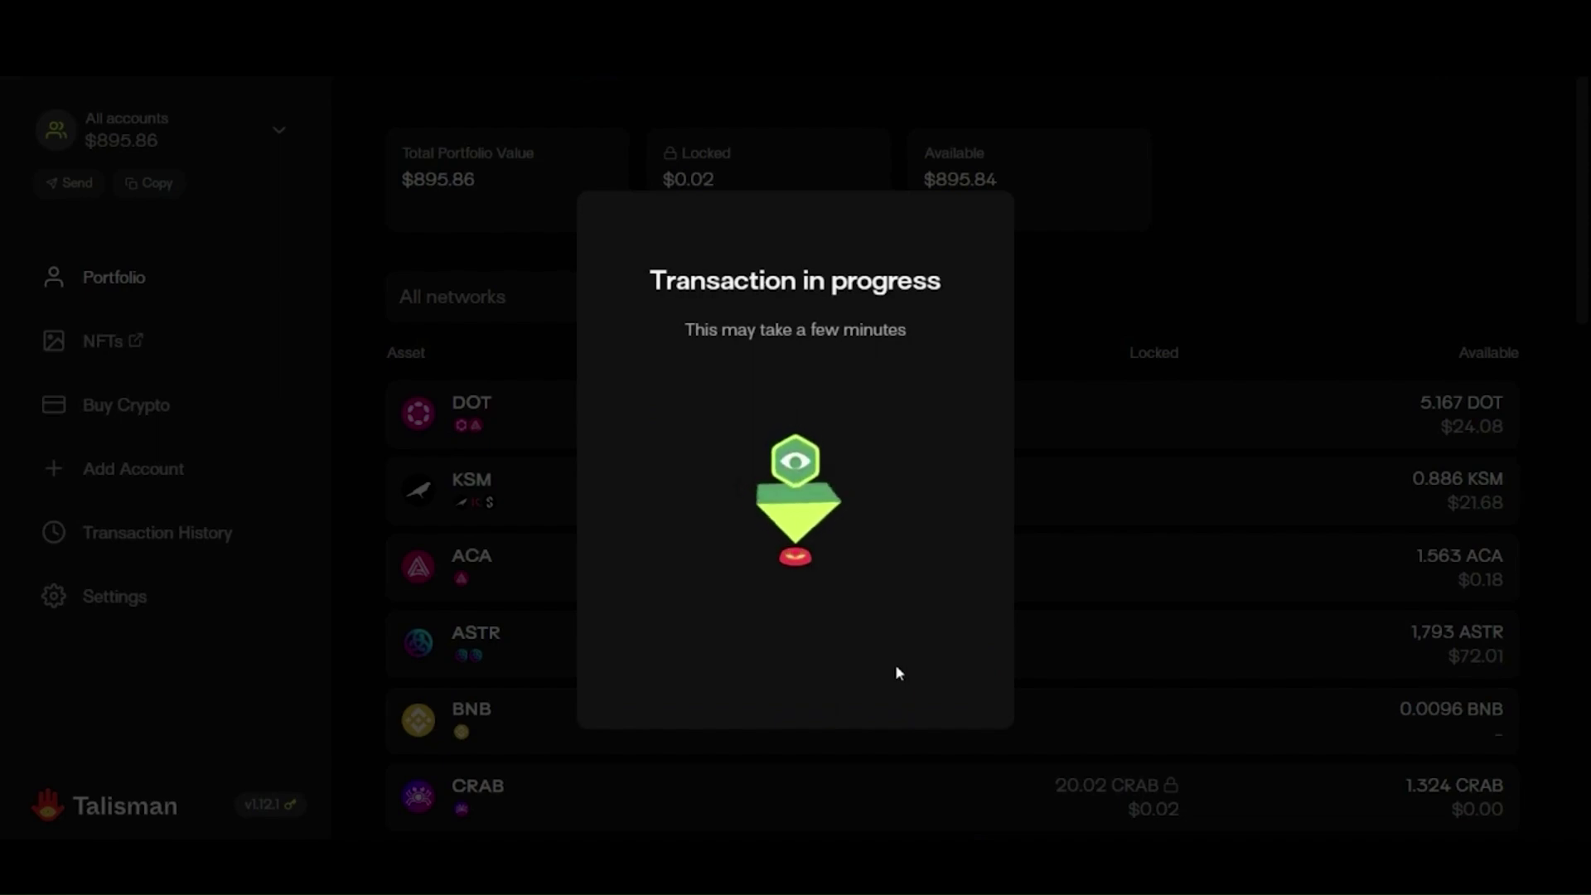
left_click(897, 676)
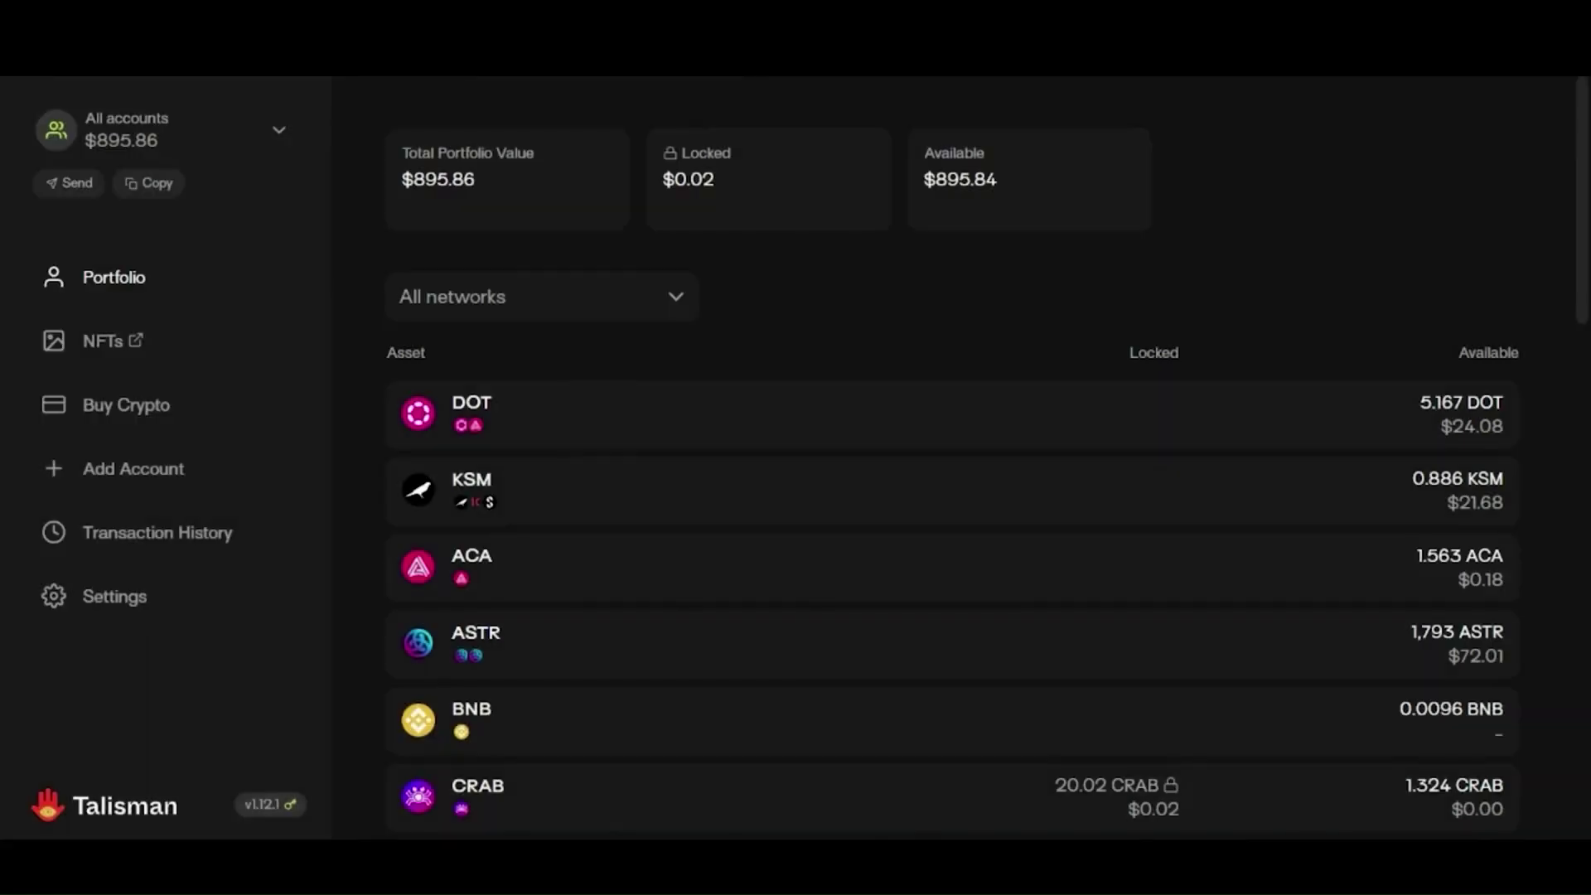
left_click(750, 663)
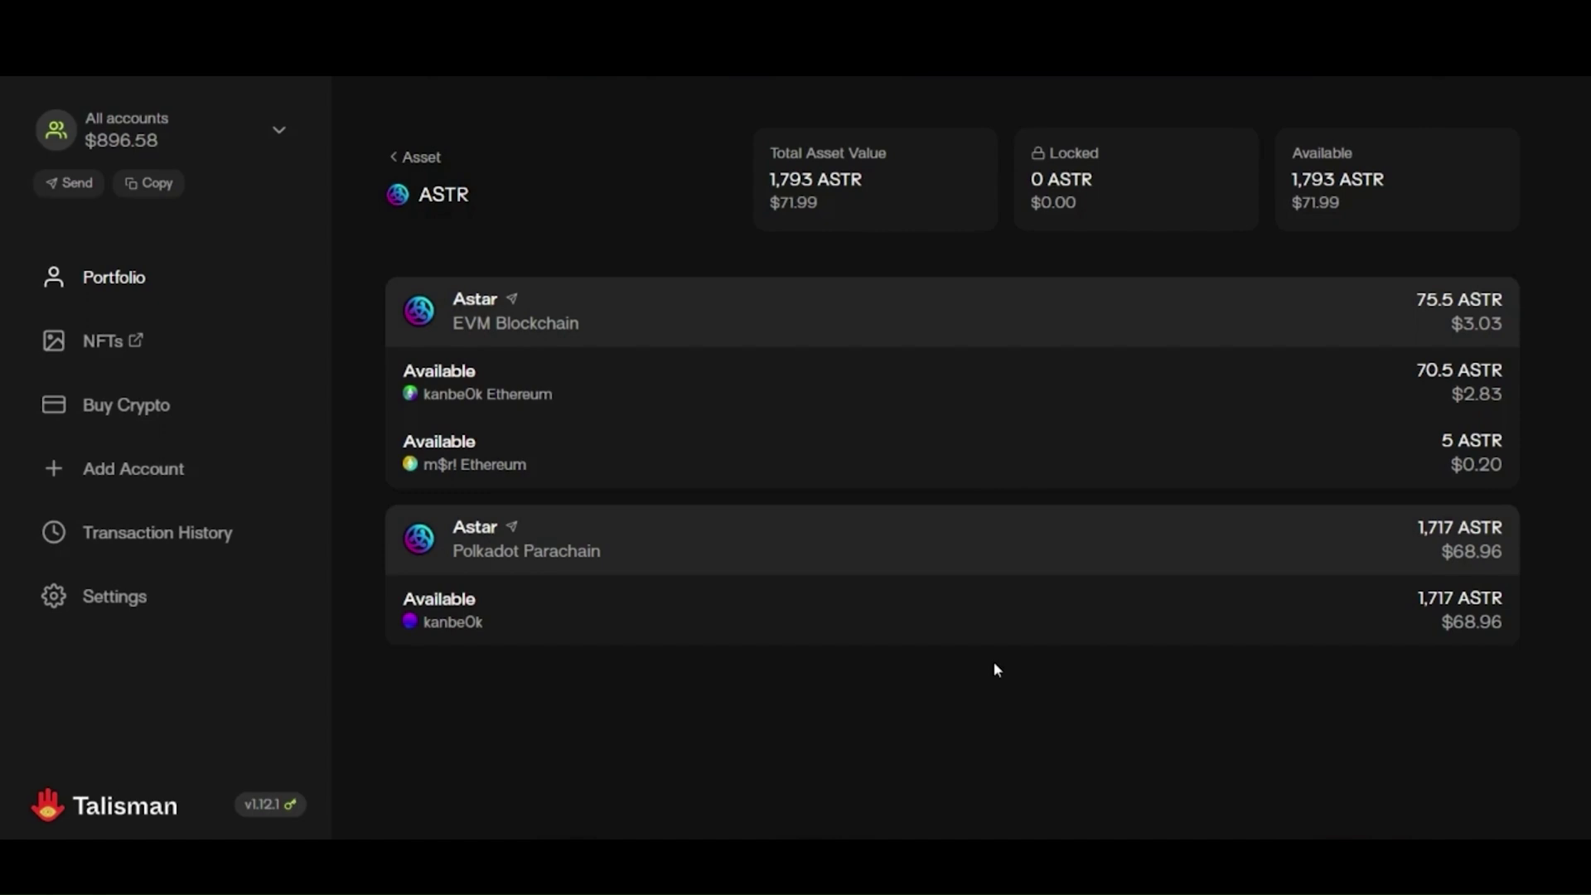
From the Astar Polkadot Parachain row, send 10 ASTR from the 1,717-ASTR account to the second Polkadot account
left_click(513, 531)
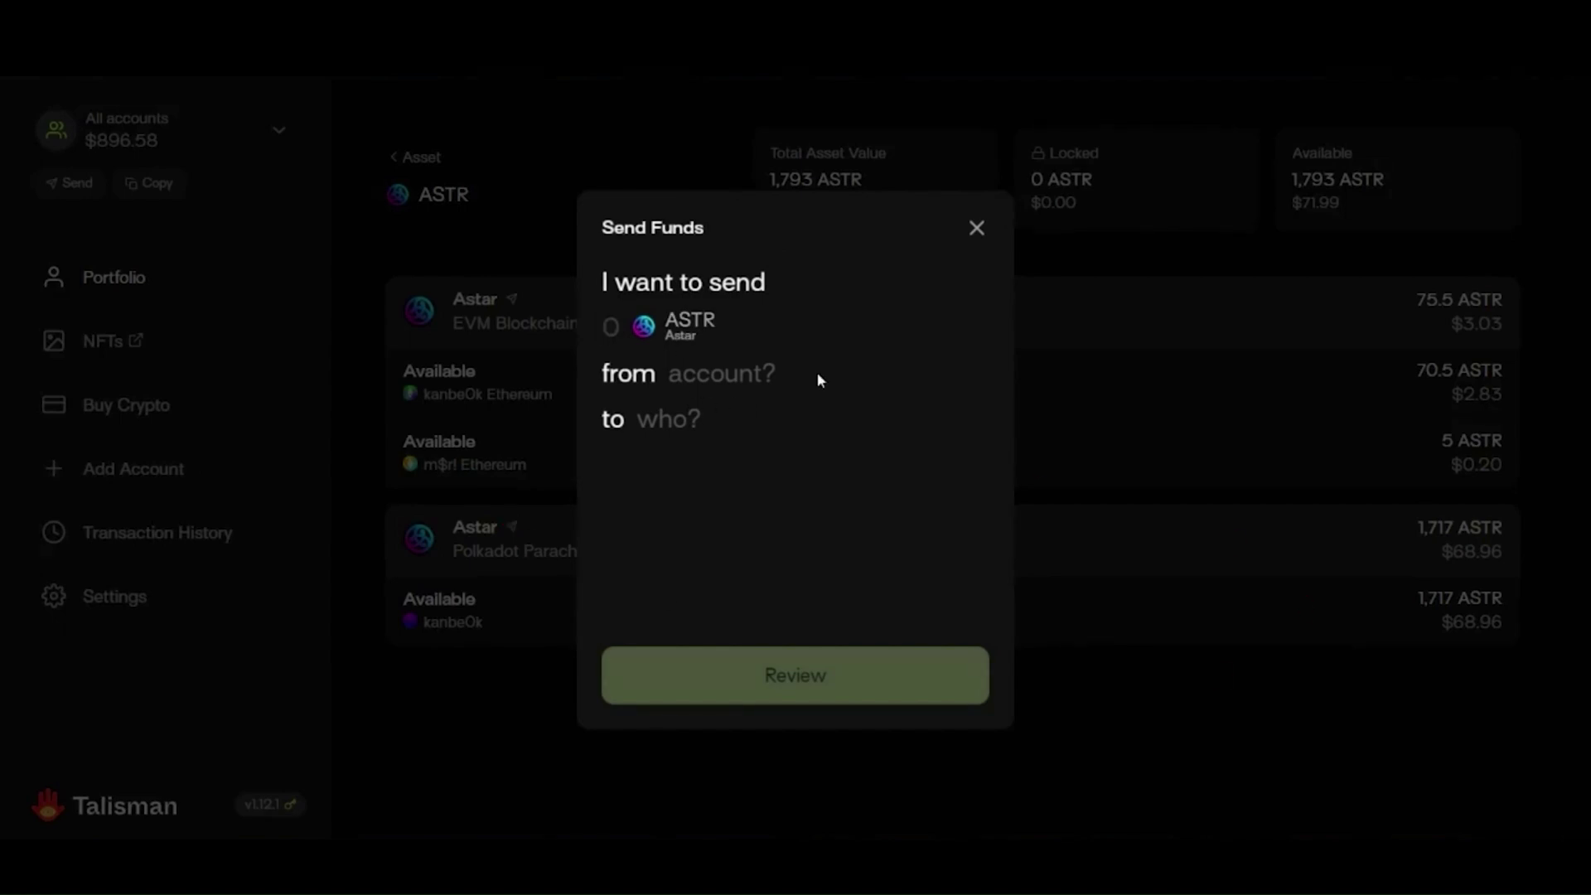
left_click(751, 387)
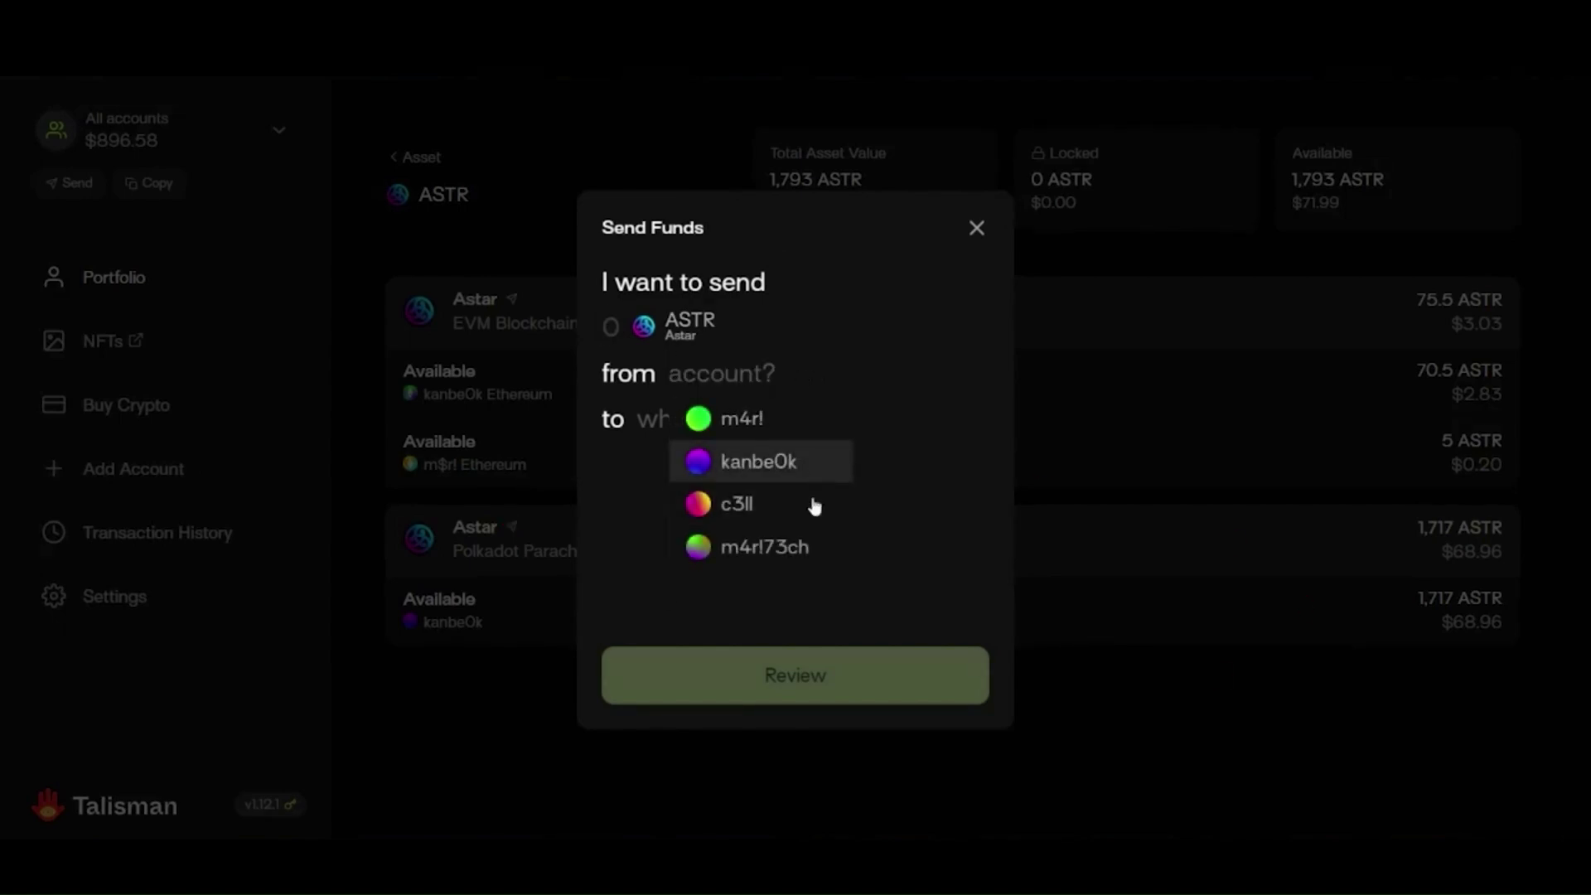
left_click(792, 461)
mouse_move(615, 630)
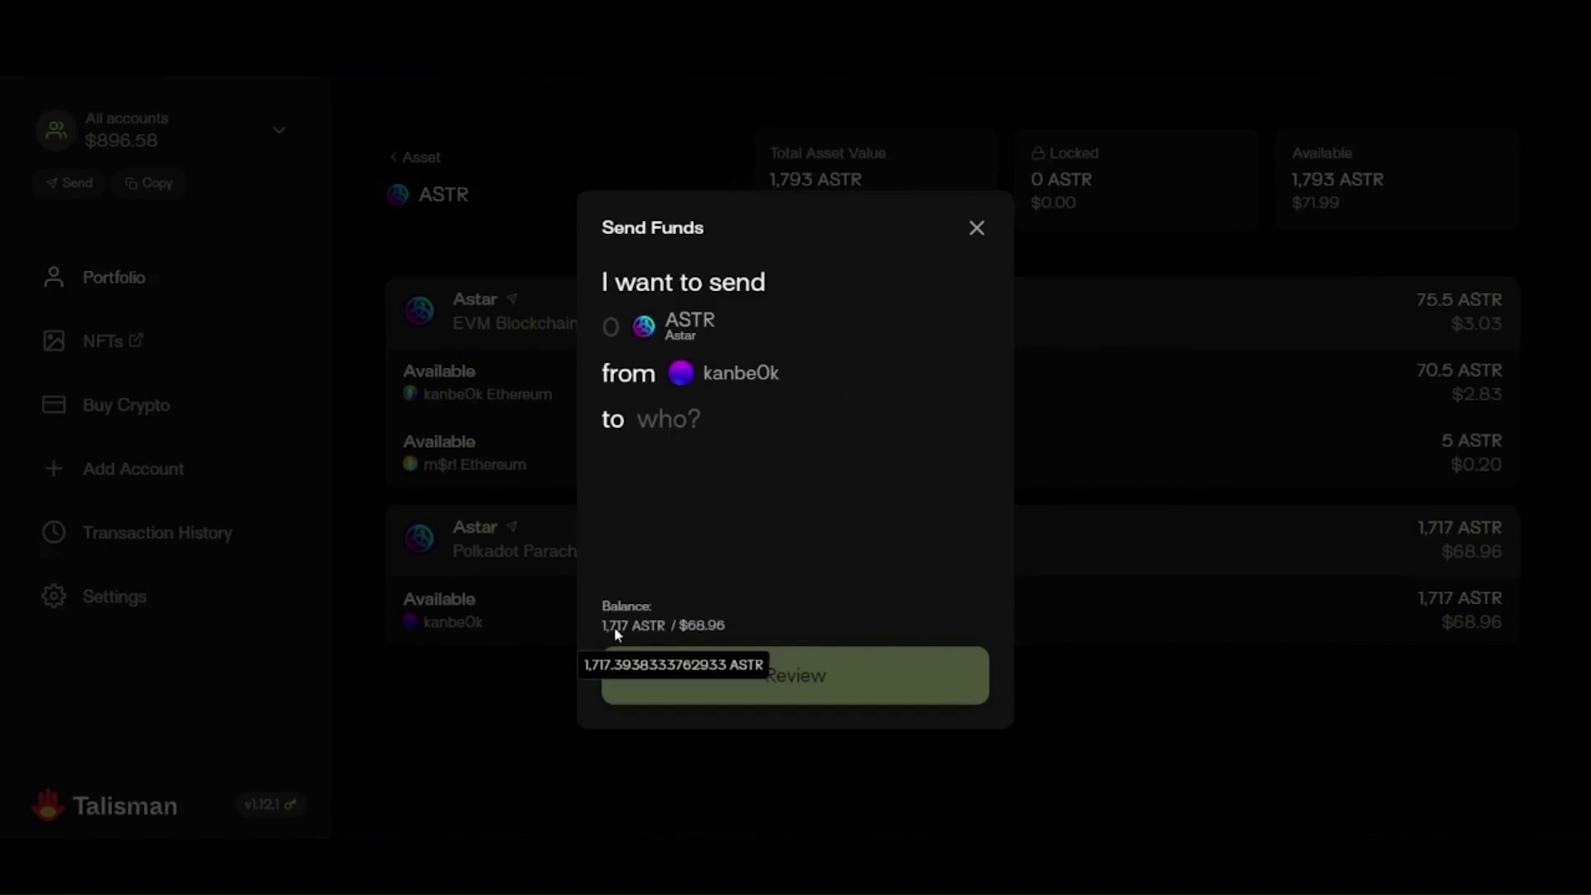
left_click(617, 328)
type("10")
left_click(688, 418)
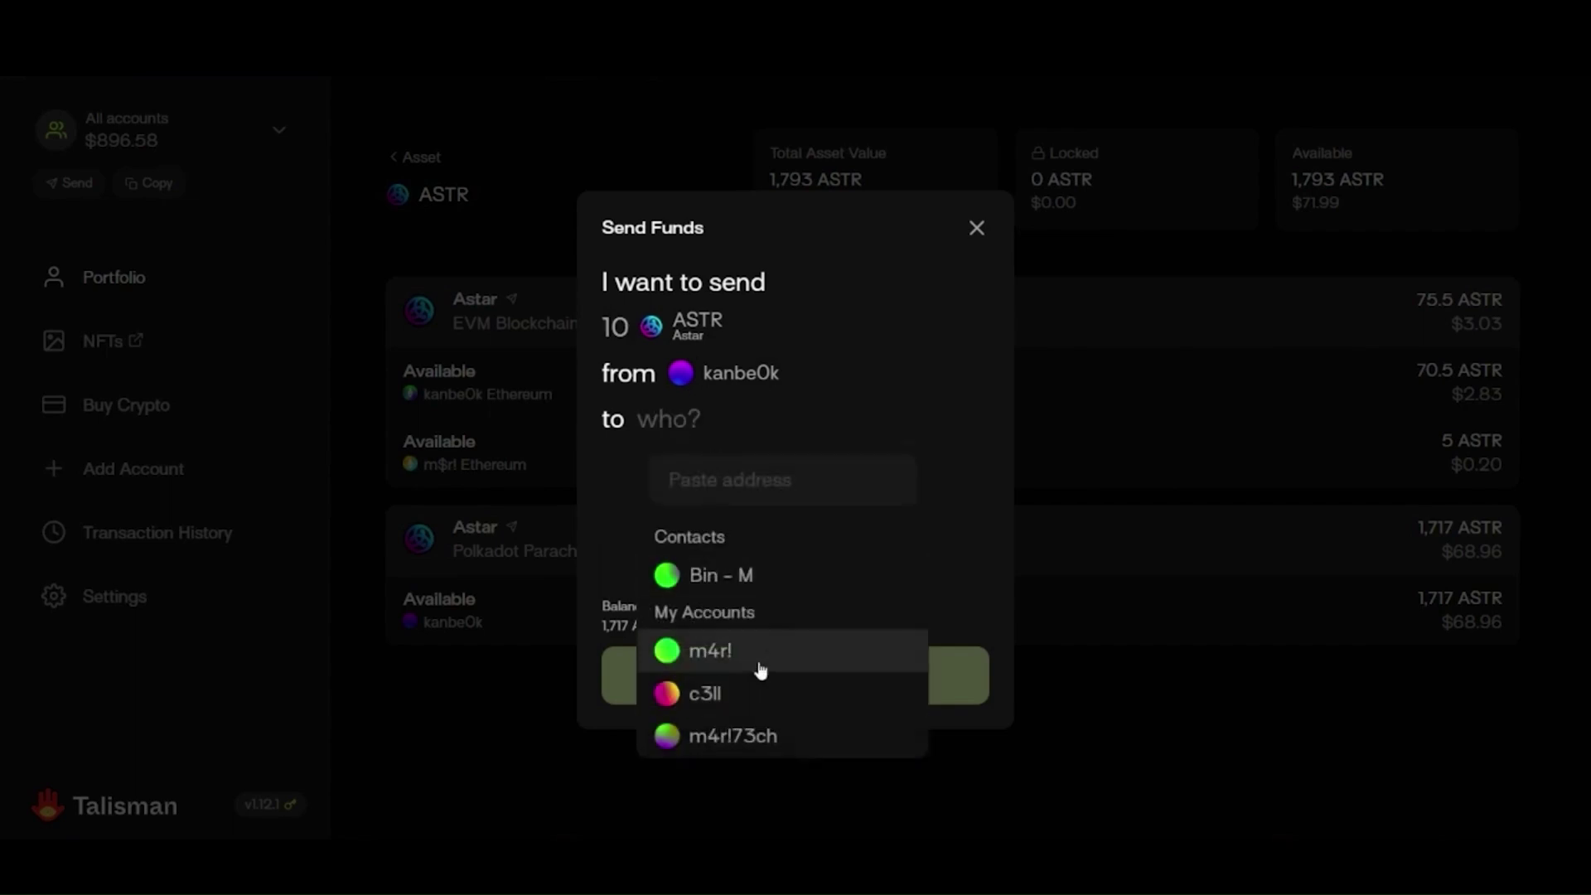
left_click(762, 664)
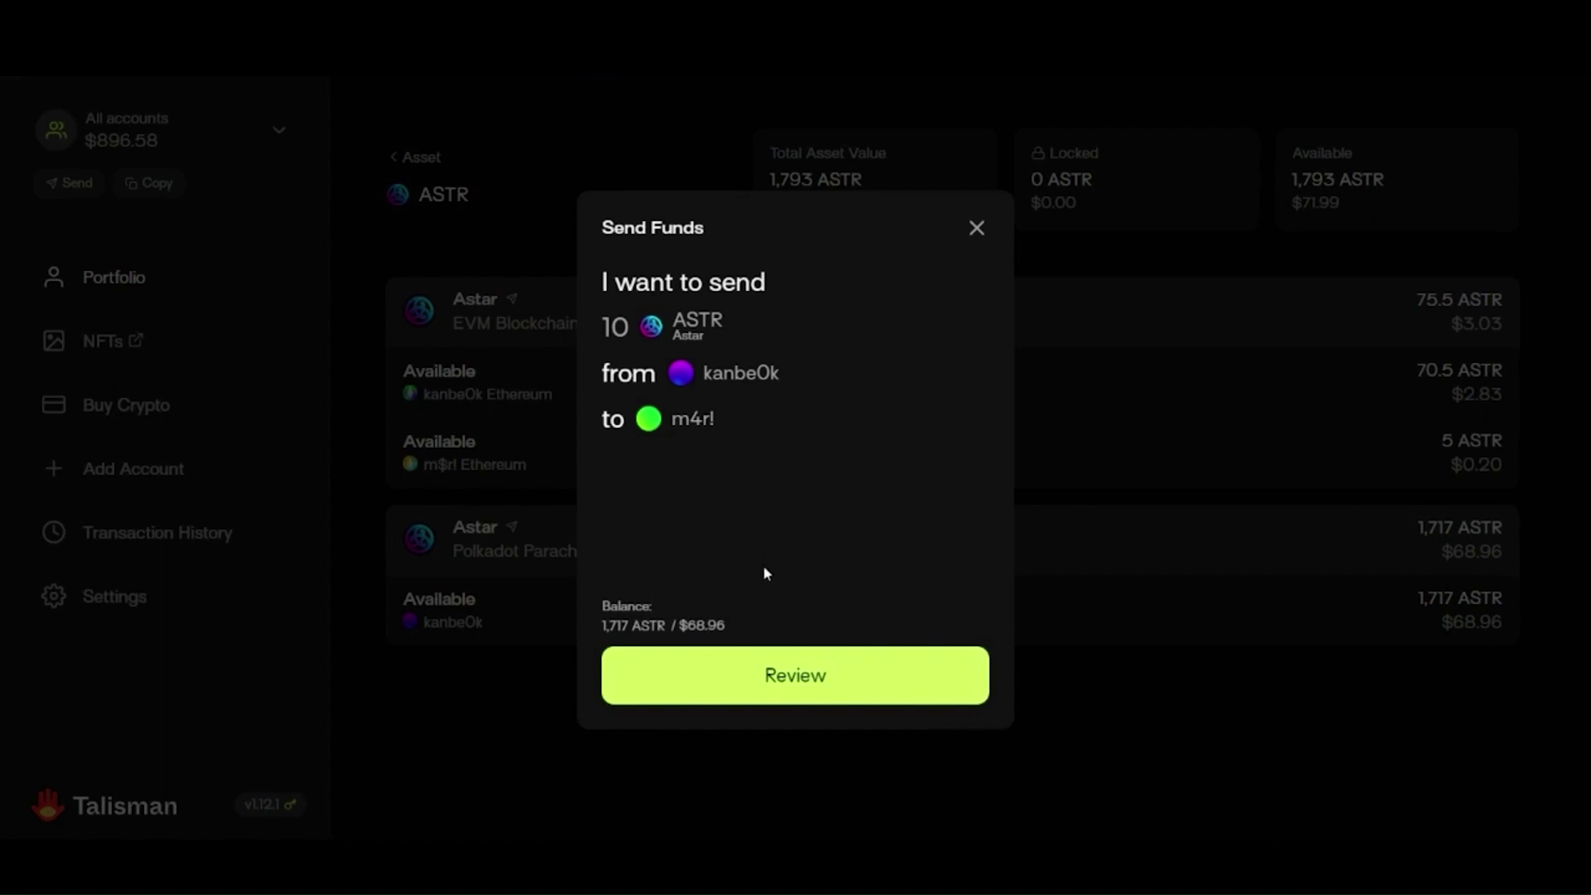
Review and approve the 10 ASTR Polkadot transfer
left_click(774, 673)
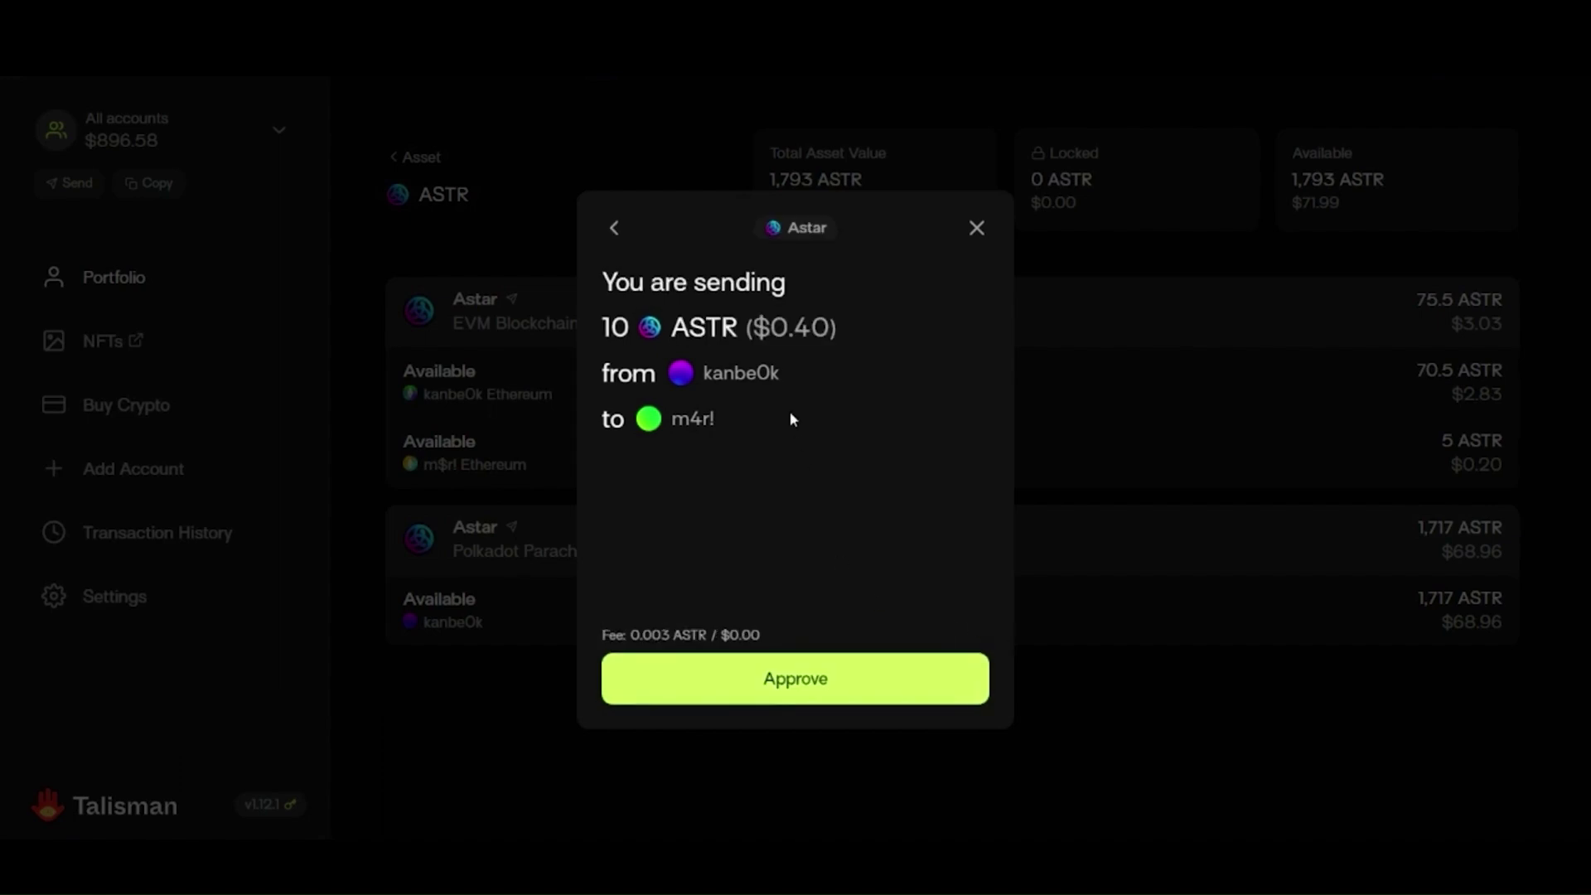
mouse_move(673, 644)
left_click(839, 679)
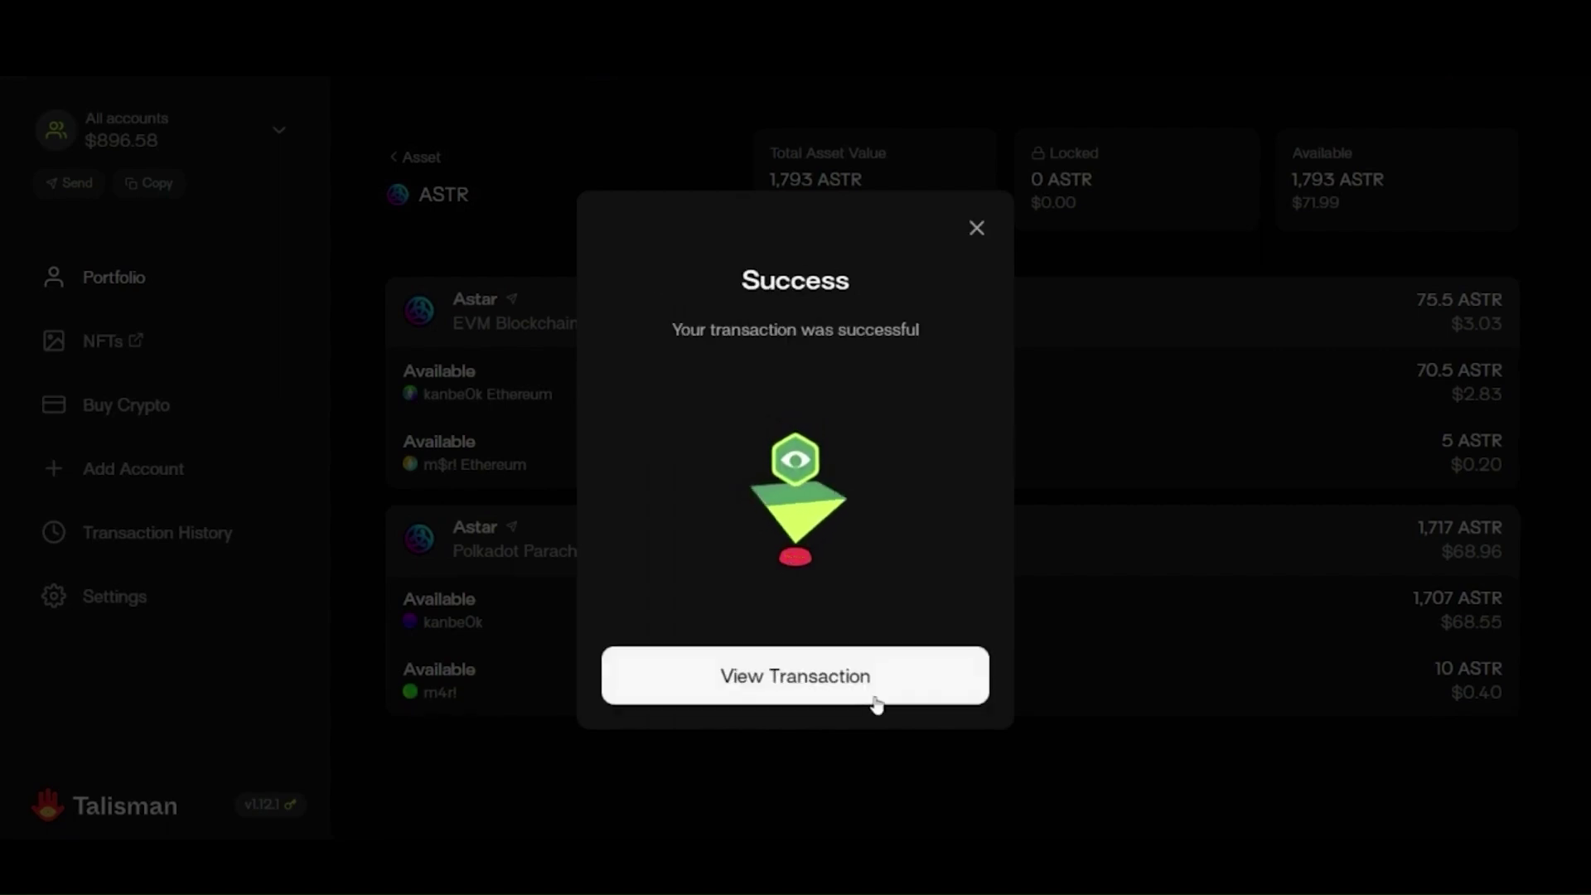
Dismiss the transfer success message to return to the ASTR page
left_click(978, 230)
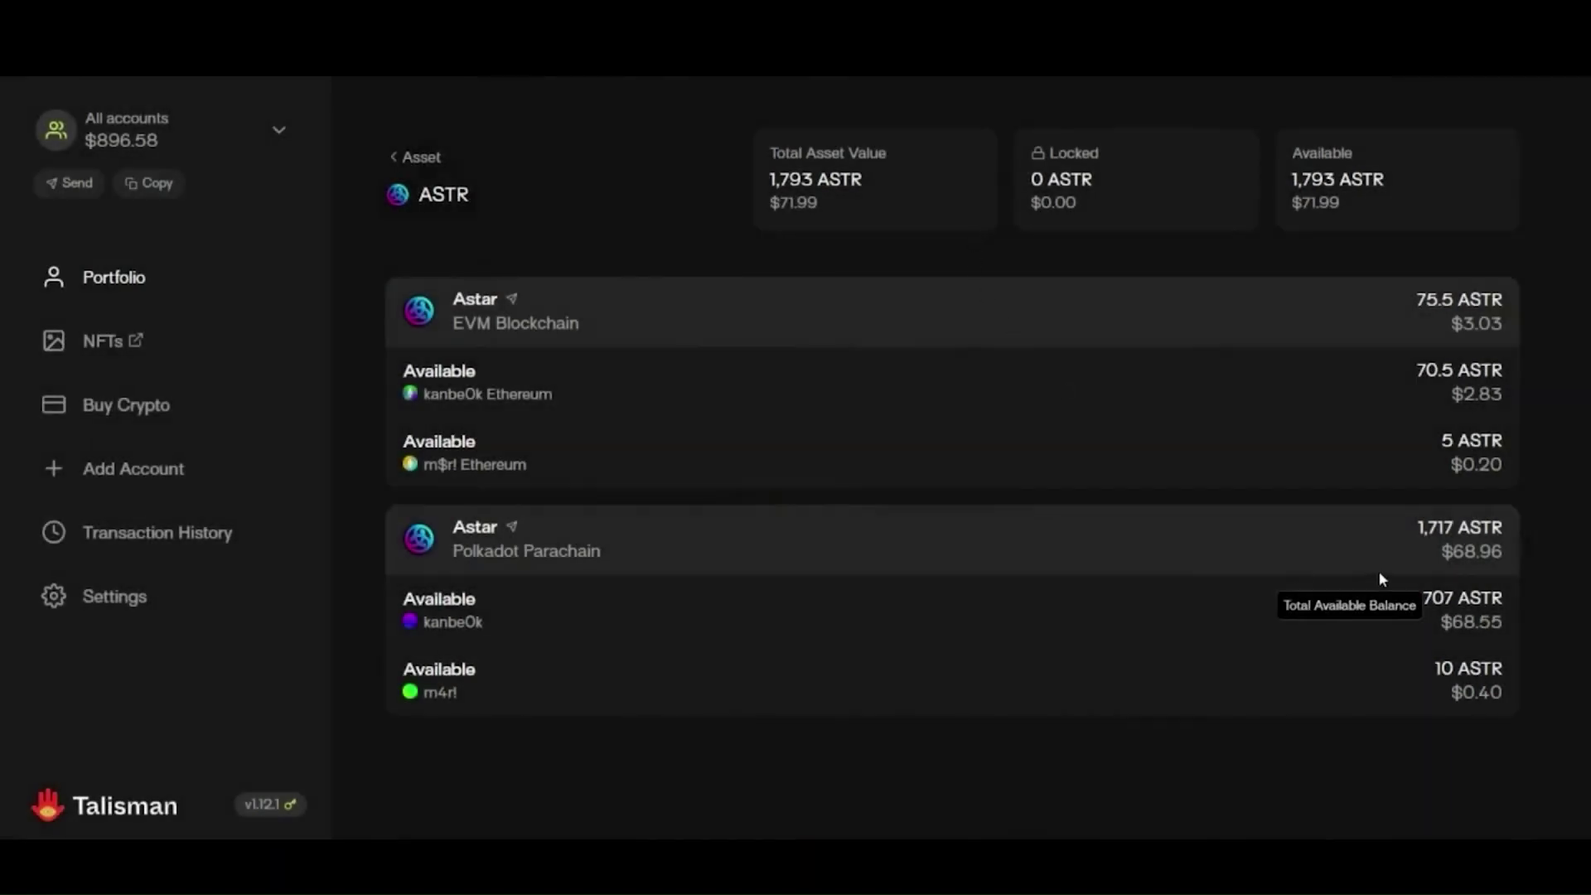